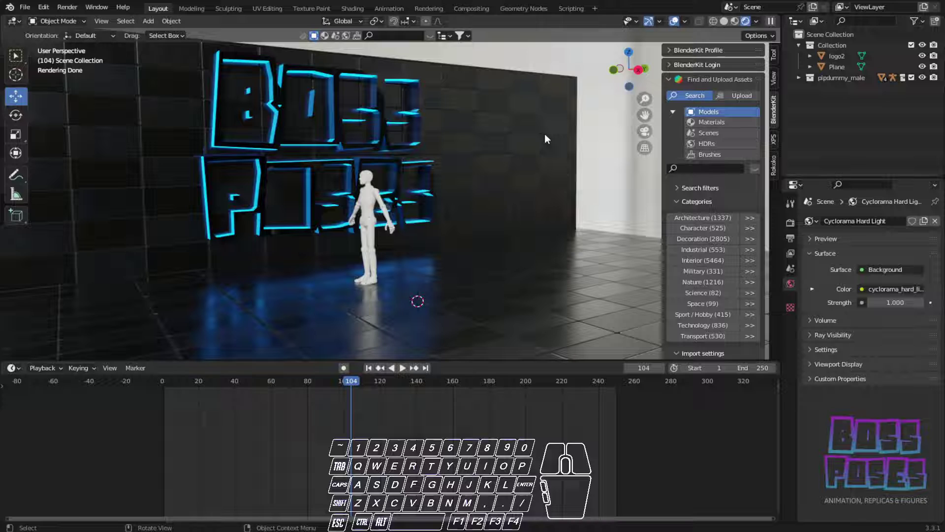
Import the first character animation armature into the scene from an FBX file
left_click(24, 8)
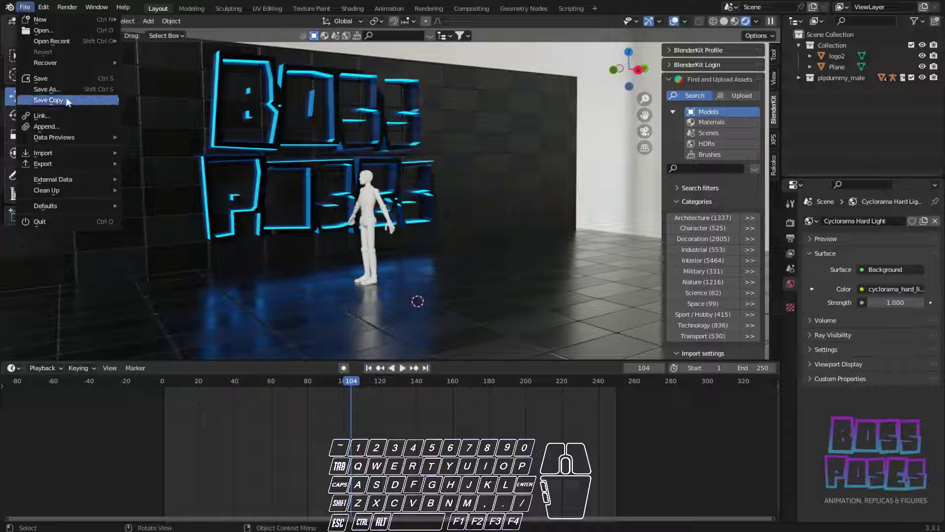
mouse_move(71, 152)
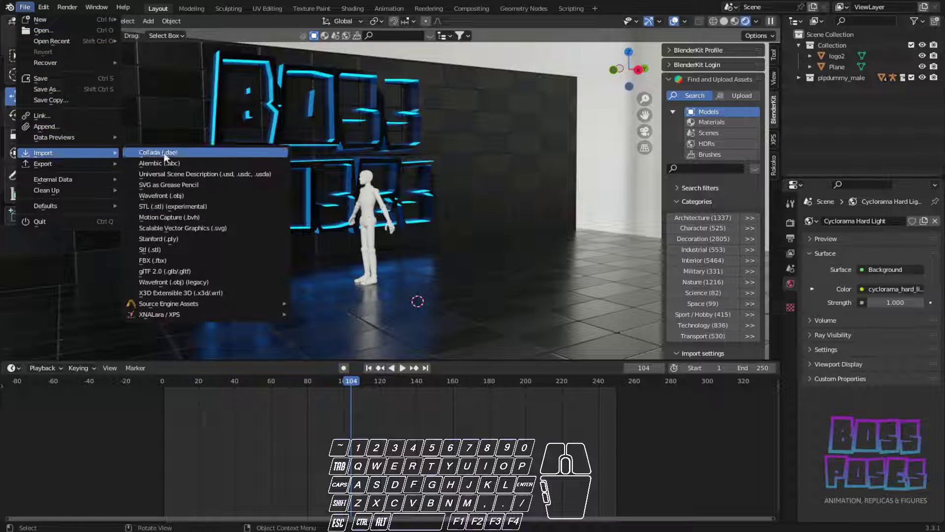
left_click(161, 257)
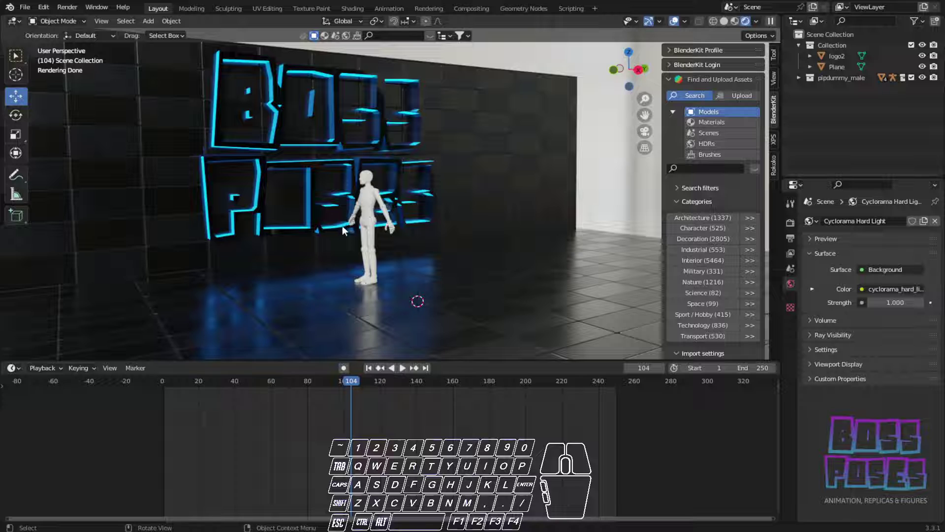
Set the current frame to 0 and switch the viewport to solid shading to reveal the imported armature
middle_click_drag(318, 262, 311, 355)
left_click_drag(347, 381, 162, 389)
scroll(464, 276, "up", 3)
middle_click_drag(450, 317, 451, 282, "shift")
left_click(724, 21)
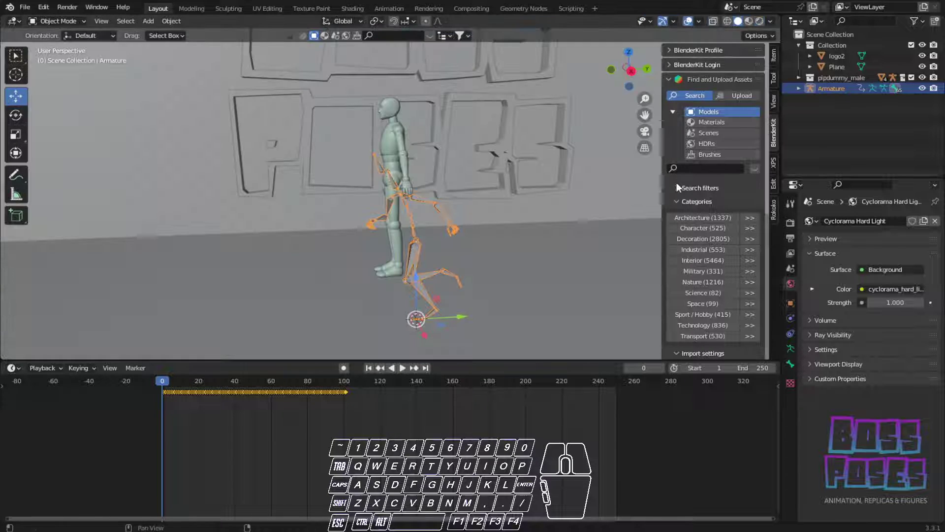
Scrub the timeline to preview the imported armature's animation, finishing at frame 0
scroll(492, 212, "down", 2)
middle_click_drag(484, 222, 518, 189, "shift")
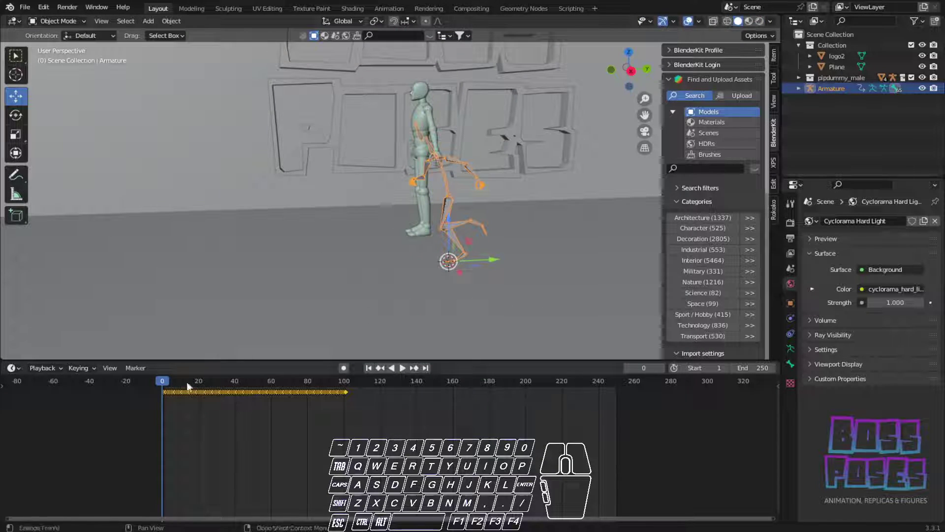
left_click_drag(162, 382, 148, 397)
mouse_move(160, 382)
left_mouse_down()
mouse_move(272, 389)
mouse_move(158, 381)
left_mouse_up()
Deselect the first armature, import a second animation armature from an FBX file, and preview its motion from frame 0
left_click(87, 125)
left_click(25, 7)
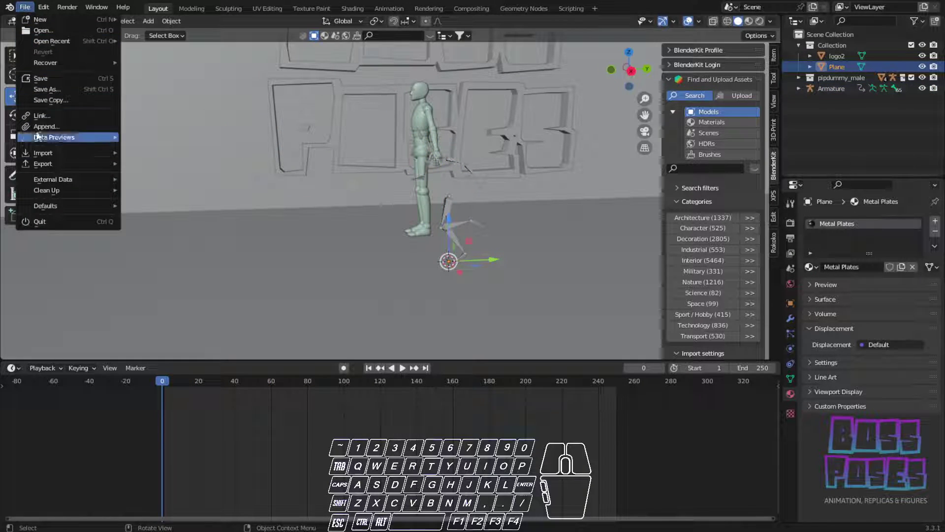
mouse_move(77, 154)
key("Escape")
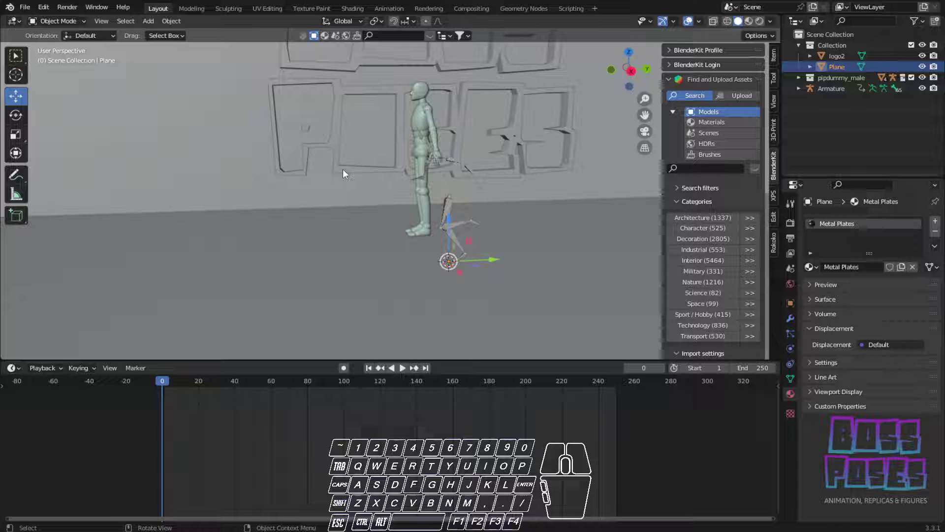
mouse_move(163, 389)
left_mouse_down()
mouse_move(341, 391)
mouse_move(149, 390)
left_mouse_up()
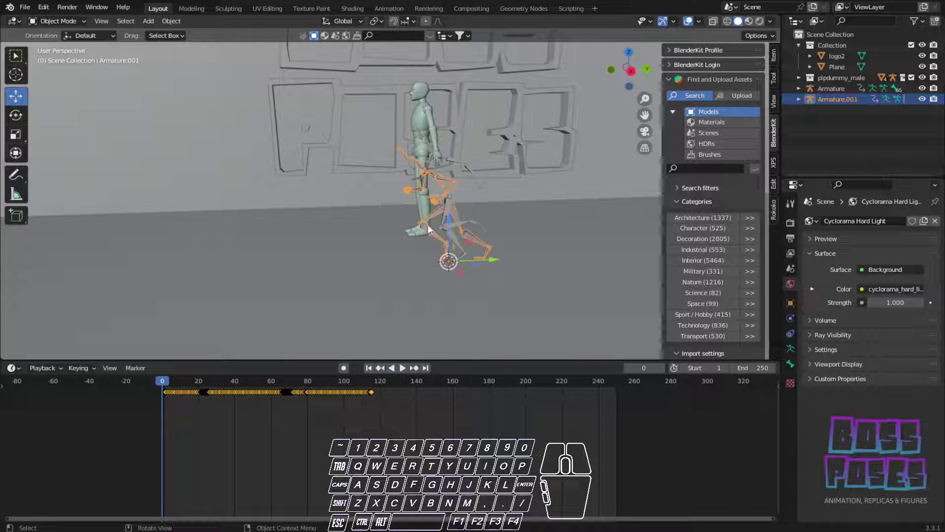
Hide the second imported armature and select the first one beside the dummy
key("h")
left_click(439, 170)
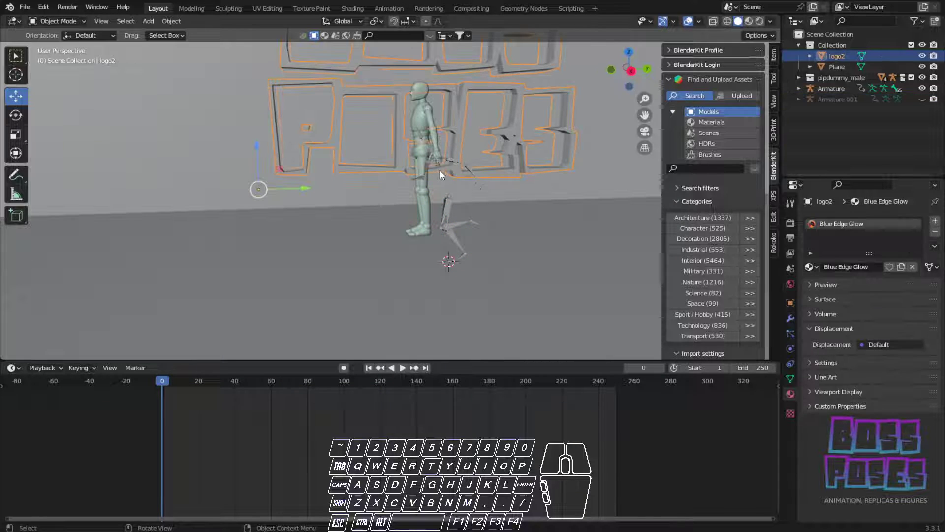
left_click(446, 177)
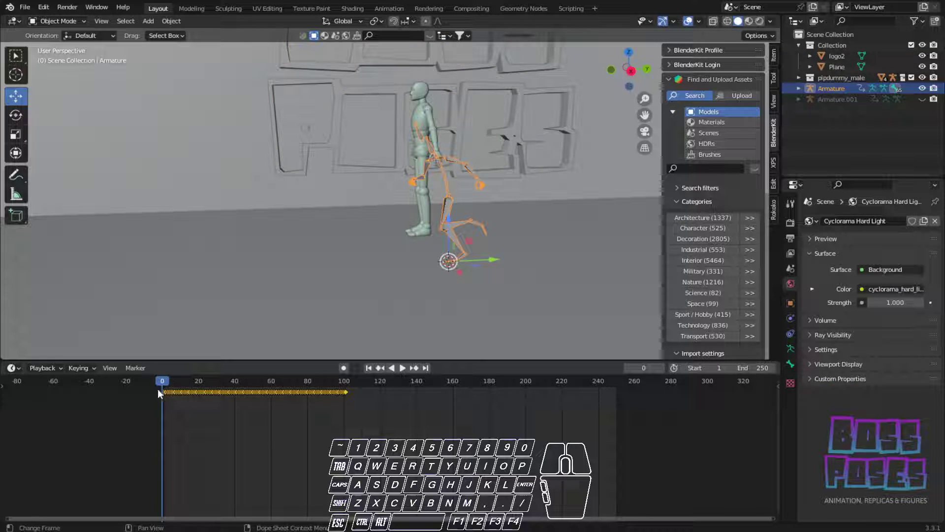
Change the timeline area to the Graph Editor and expand the first armature's hips bone channels
left_click(14, 370)
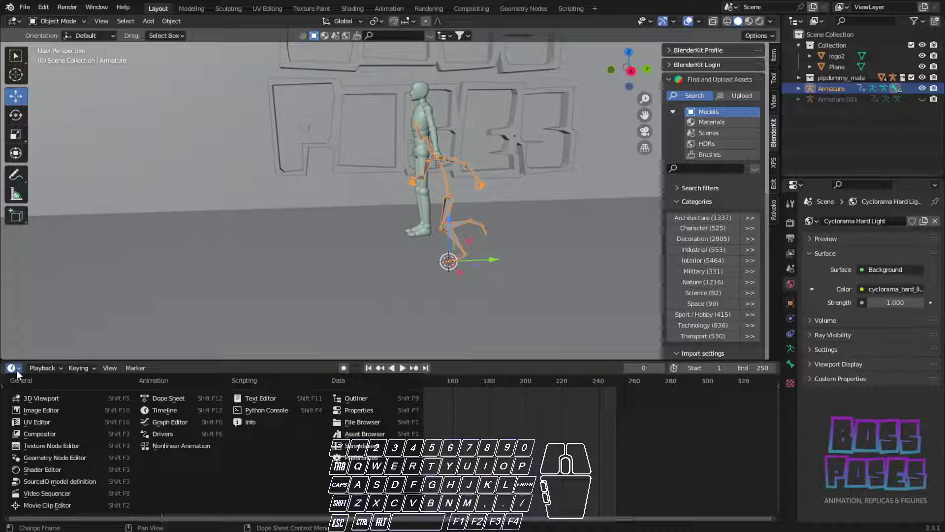
left_click(177, 419)
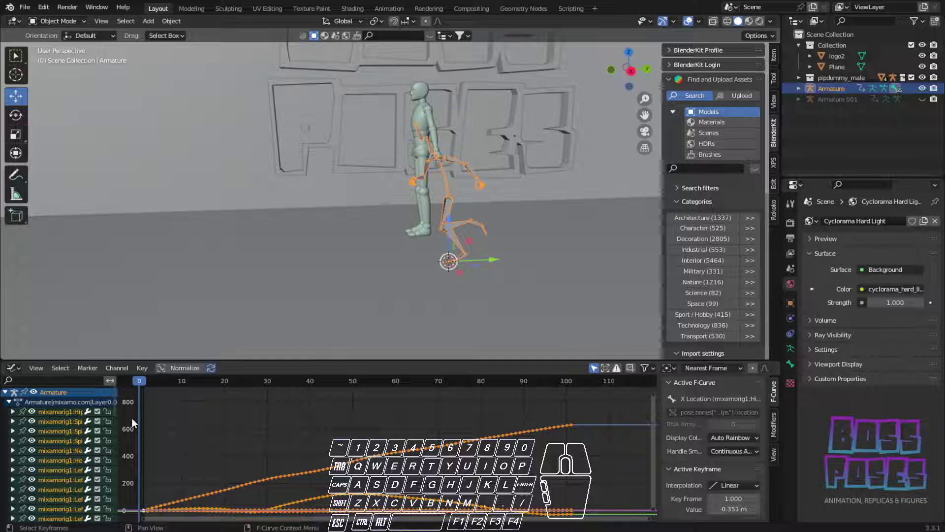
left_click(55, 412)
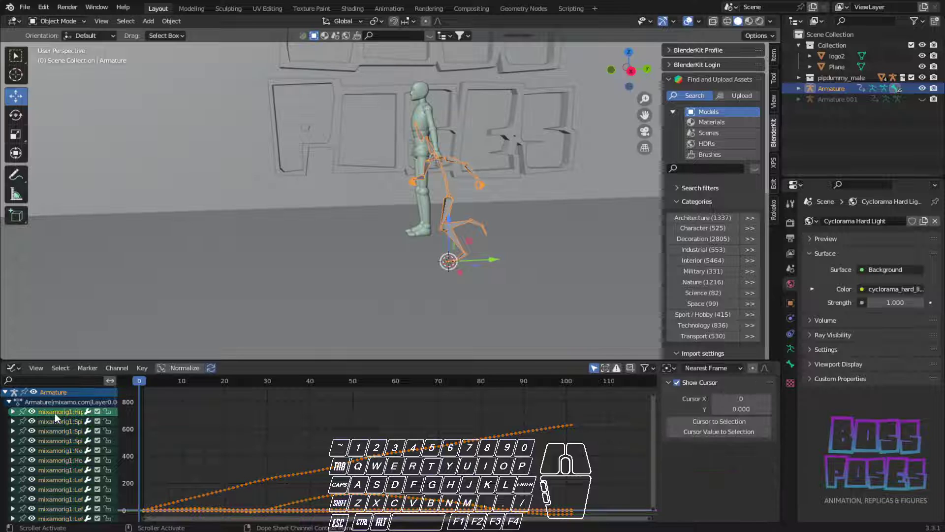
left_click(14, 412)
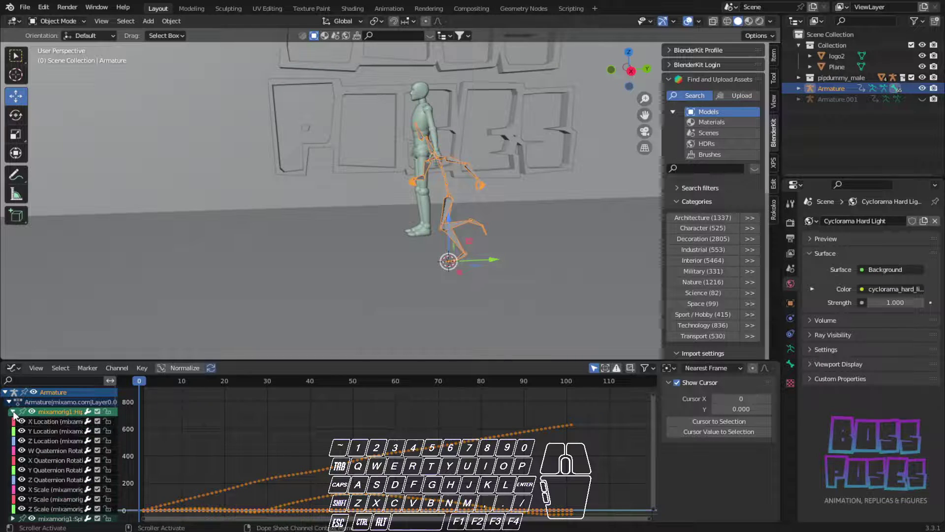
Isolate the hips bone's Z Location curve, hiding all other curves and fitting it in the graph
left_click(48, 441)
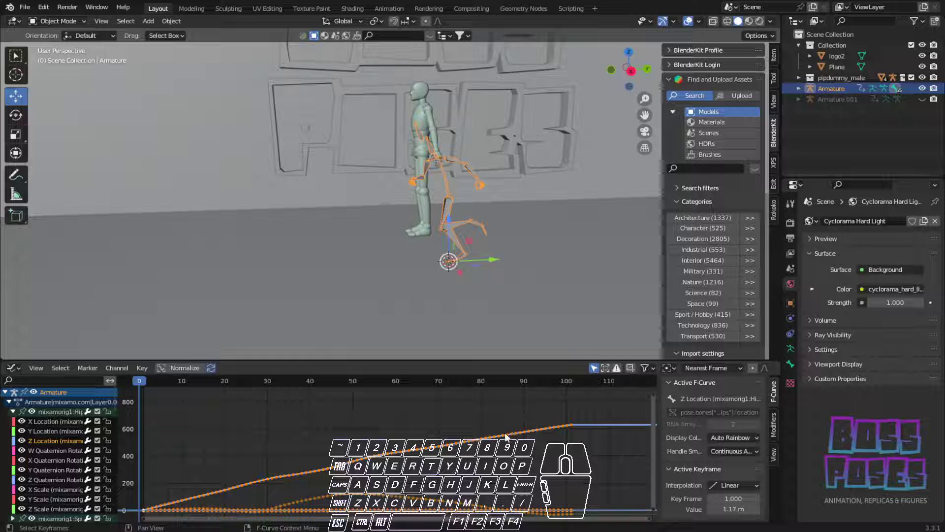
key("Home")
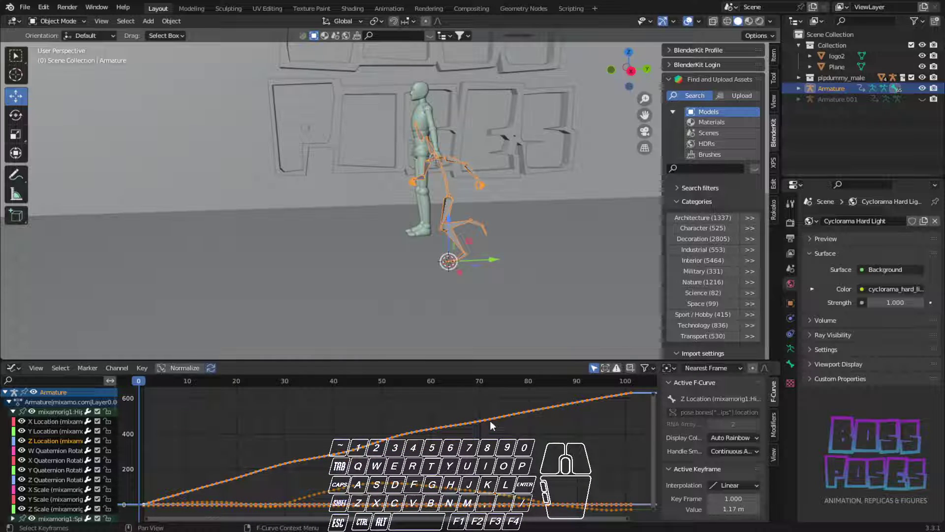
key("shift")
key("shift+h")
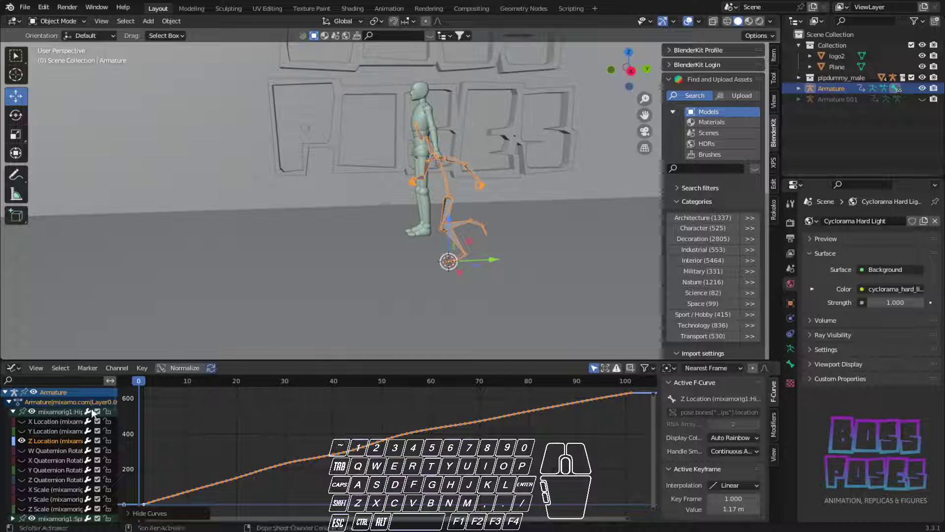
Flatten the hips' Z Location curve by snapping its keyframes to the cursor value of 0, and scrub to check
left_click(141, 369)
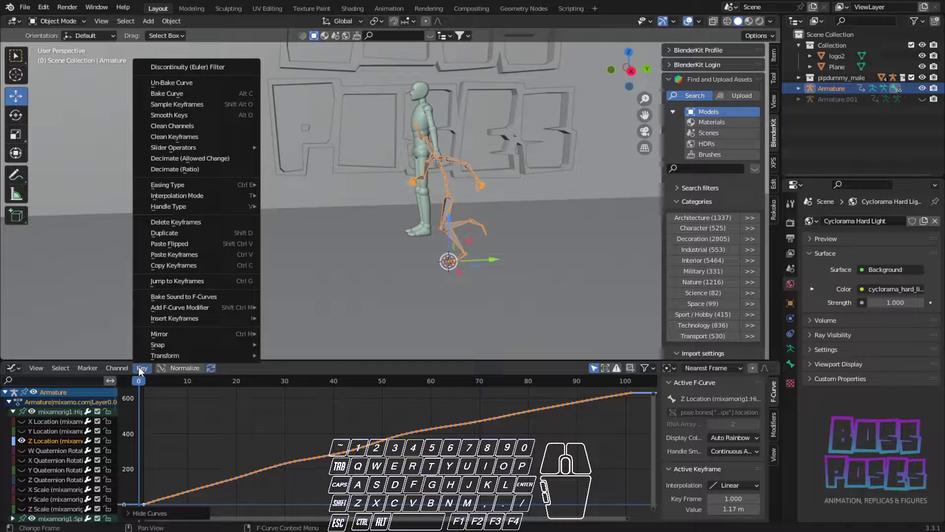
mouse_move(183, 349)
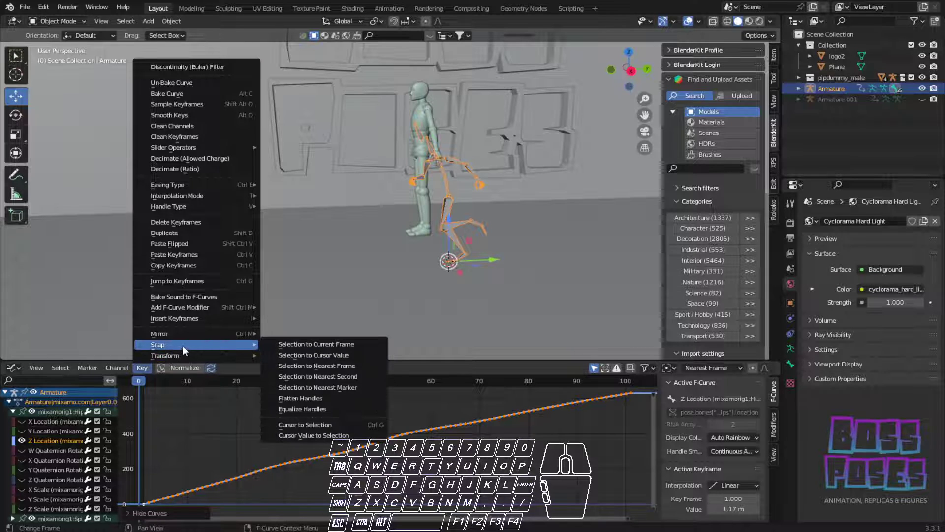
left_click(298, 354)
mouse_move(138, 382)
left_mouse_down()
mouse_move(633, 382)
mouse_move(210, 382)
mouse_move(646, 394)
mouse_move(129, 397)
left_mouse_up()
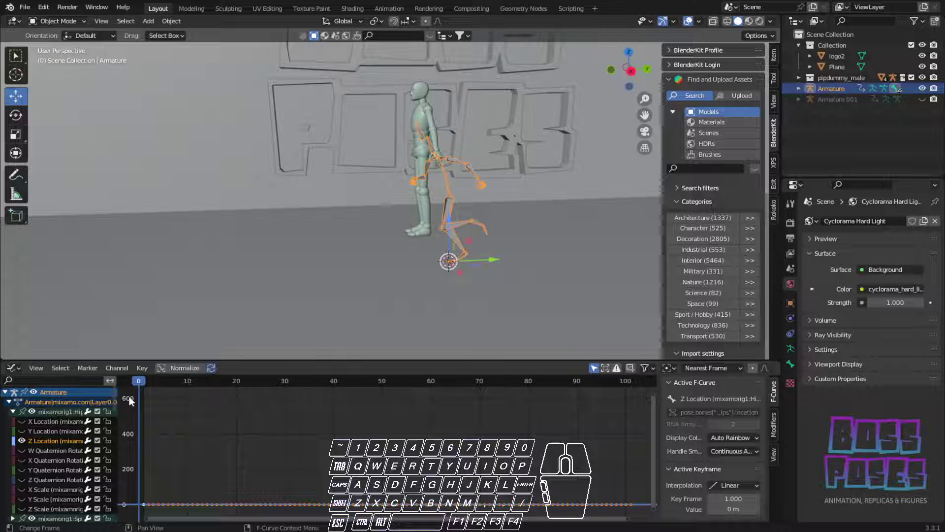
Show the hips' X Location curve as well, delete the selected X and Z Location keyframes, and collapse the armature's channels
left_click(43, 424, "shift")
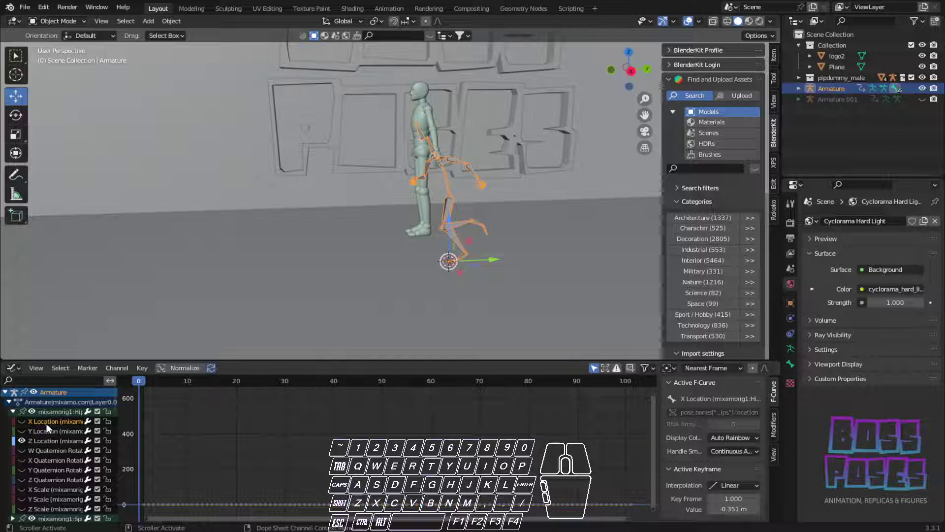
left_click(22, 421)
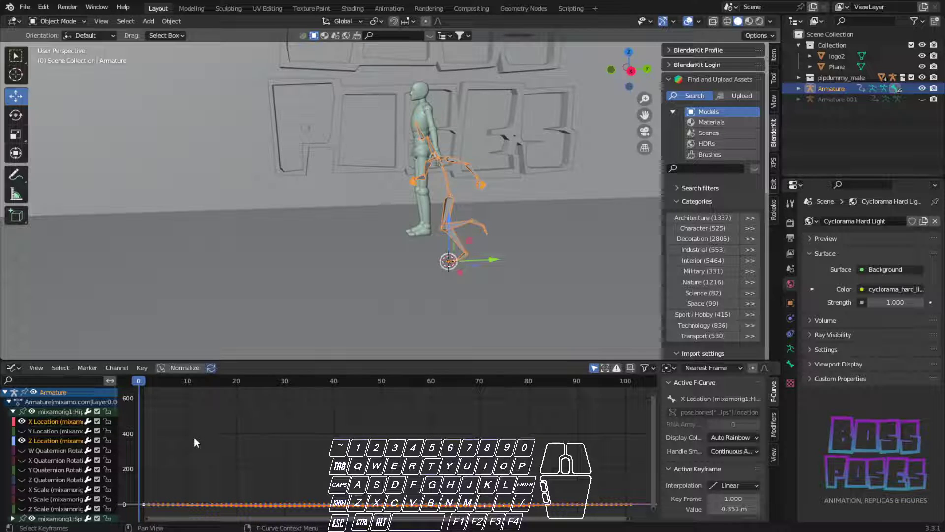
key("Delete")
left_click_drag(143, 383, 74, 384)
left_click(5, 392)
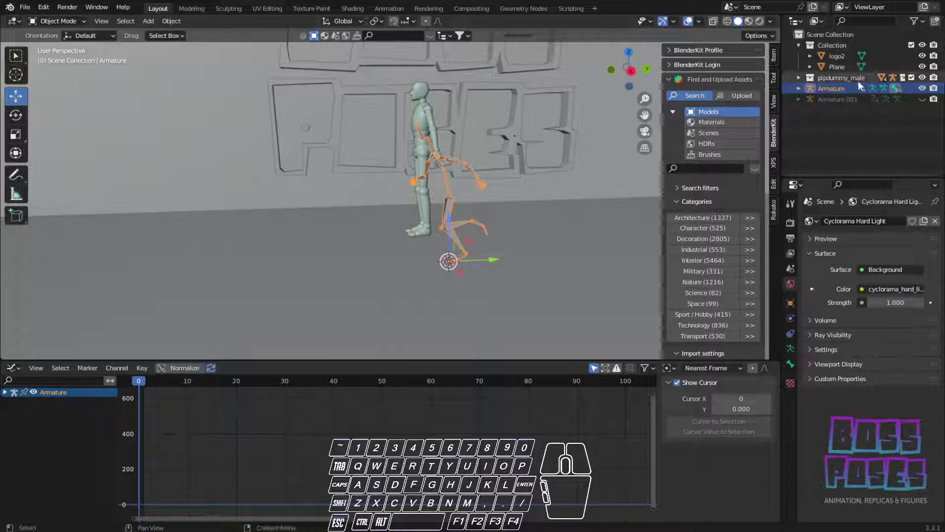
Unhide Armature.001, hide the first armature, and select Armature.001 in the viewport
left_click(922, 99)
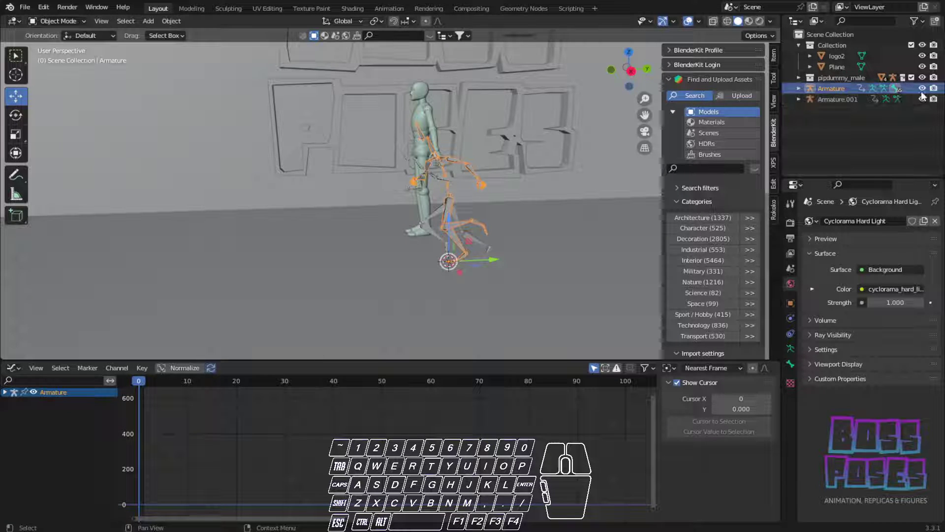
left_click(923, 88)
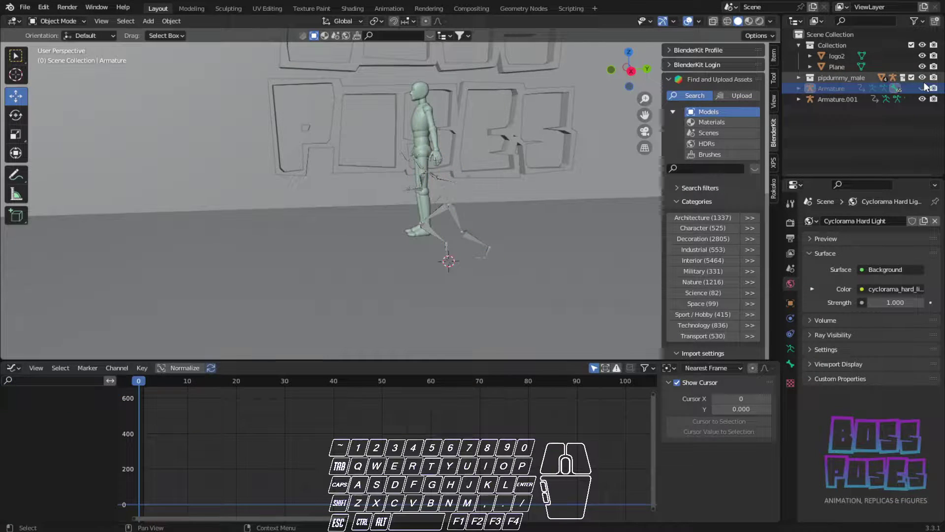
left_click(456, 205)
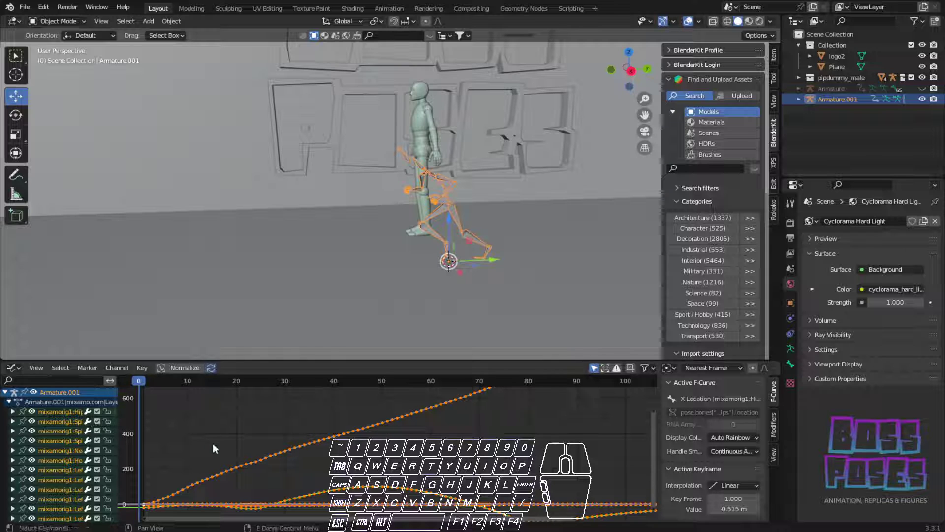
Expand Armature.001's hips channels and isolate the Z Location curve, fitted in the graph
left_click(44, 412)
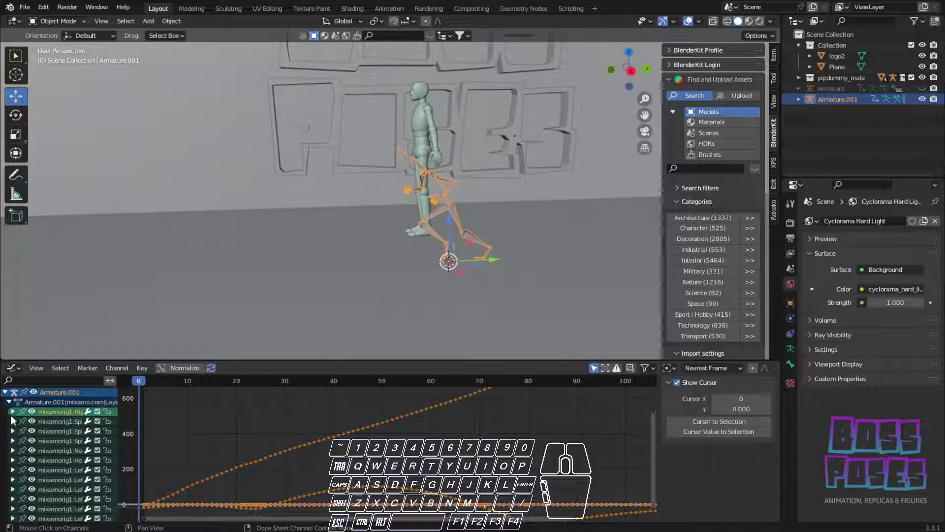
left_click(12, 411)
left_click(46, 441)
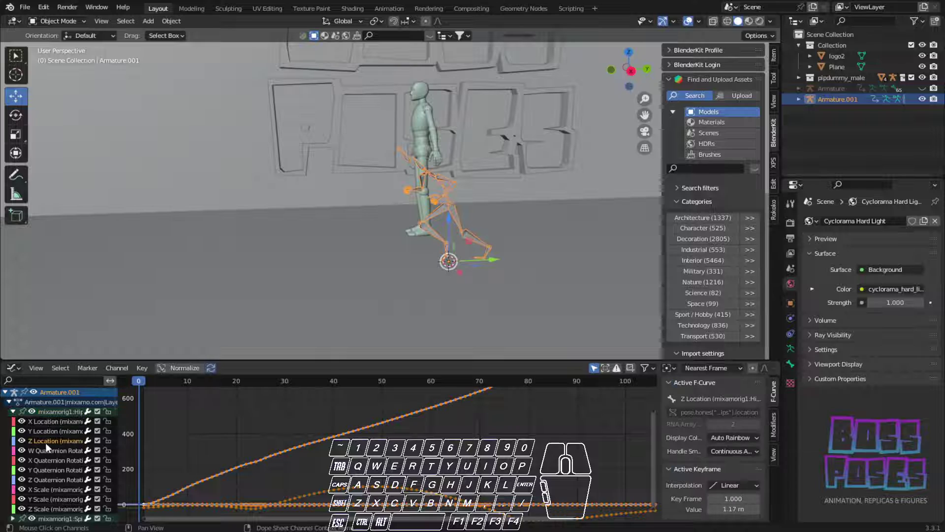
key("shift+h")
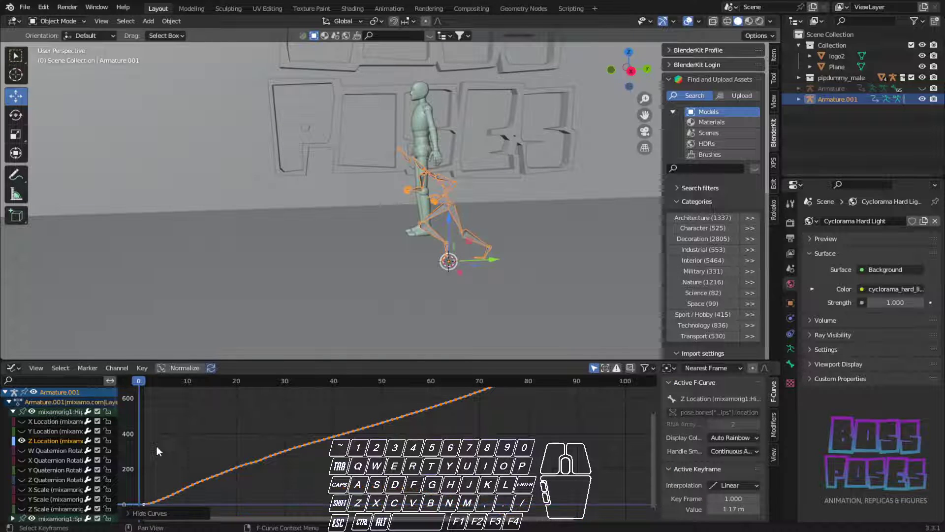
key("Home")
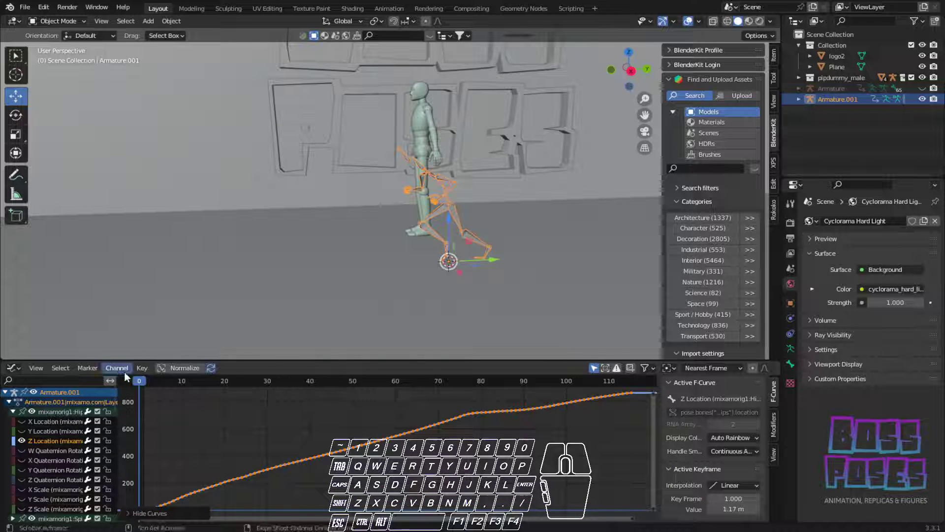
Snap Armature.001's hips Z Location keyframes to the cursor value of 0 and scrub to check the motion
left_click(141, 367)
mouse_move(161, 345)
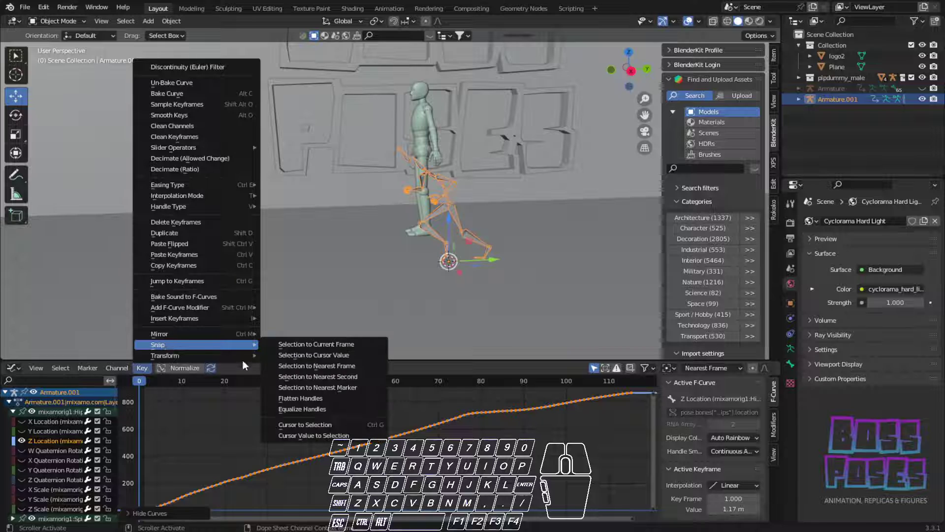
left_click(291, 354)
mouse_move(147, 381)
left_mouse_down()
mouse_move(415, 376)
mouse_move(135, 381)
left_mouse_up()
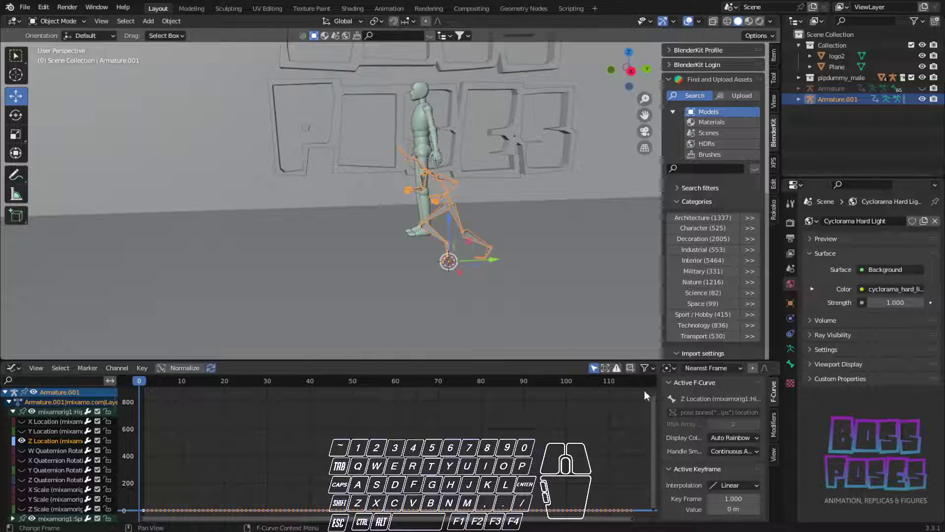
Show Armature.001's hips X Location curve, delete all X and Z Location keyframes, and scrub the in-place animation back to the start
left_click(54, 421)
left_click(21, 420)
key("a")
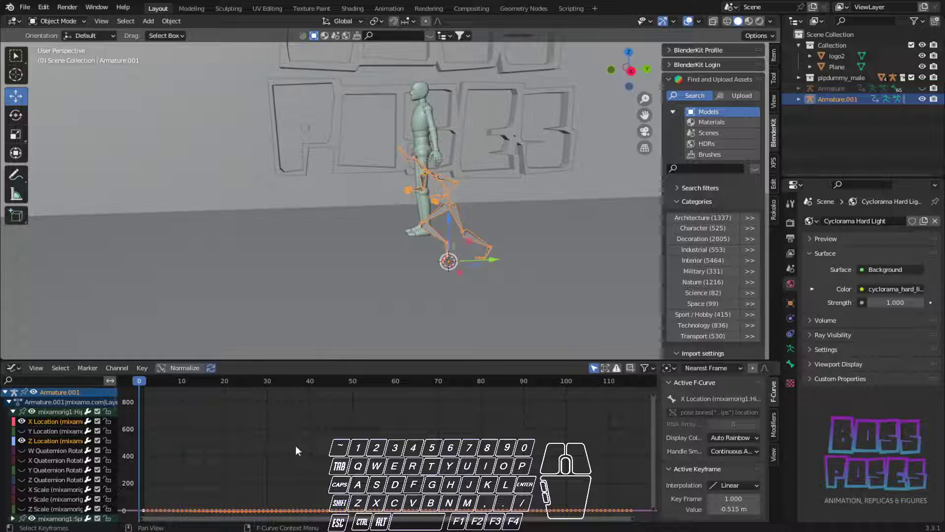
key("x")
left_click_drag(139, 382, 388, 415)
key("shift+Left")
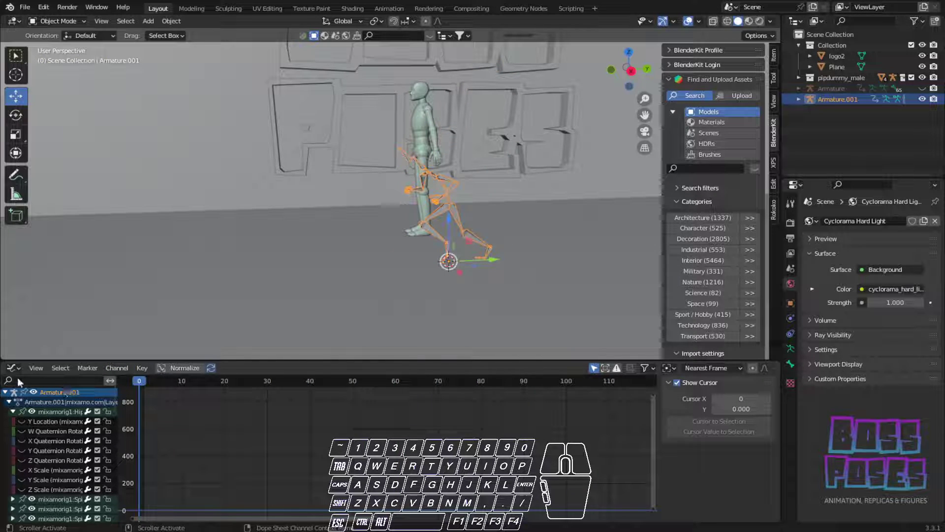
Show the Timeline in the lower editor, unhide the first armature, and copy all of Armature.001's keyframes
left_click(13, 368)
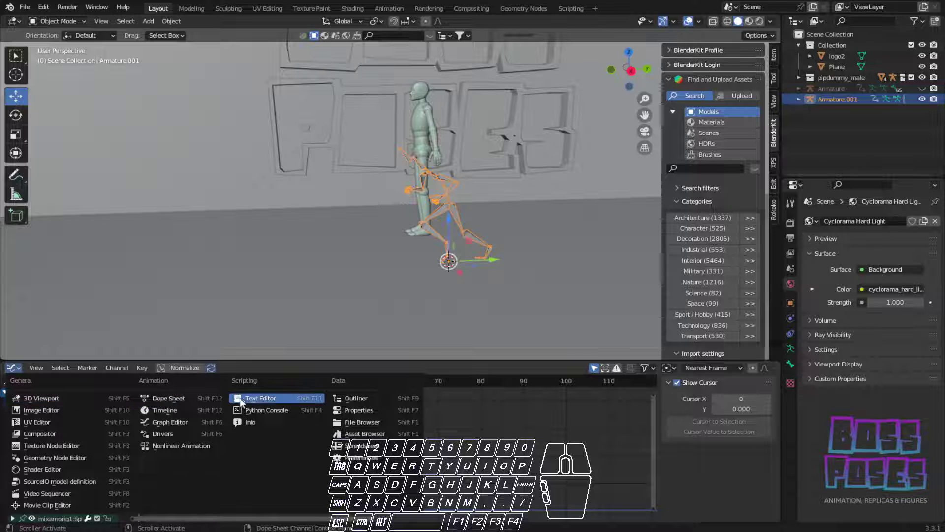
left_click(187, 413)
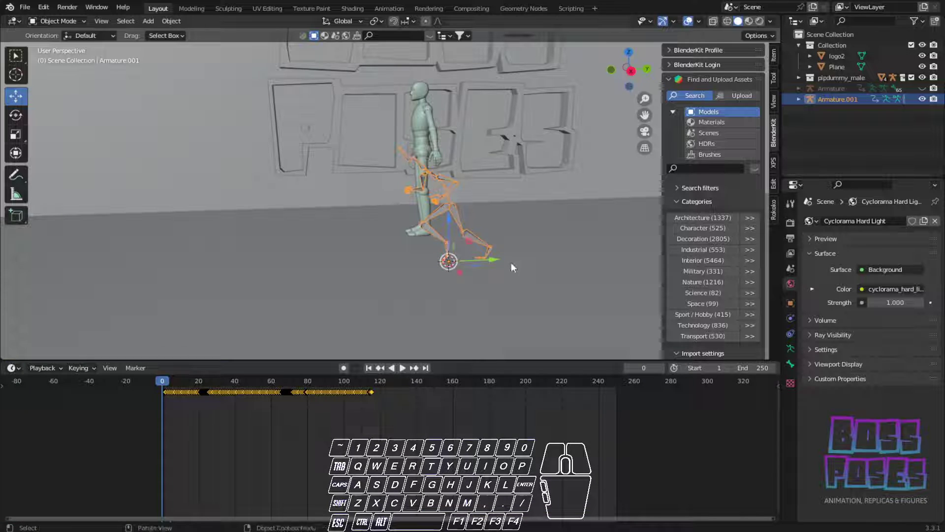
left_click(922, 88)
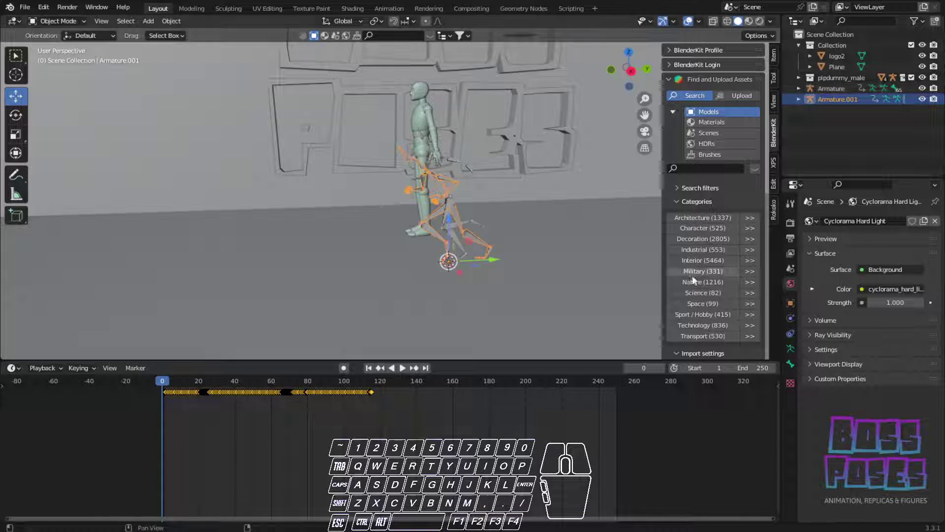
left_click_drag(394, 413, 148, 391)
key("ctrl")
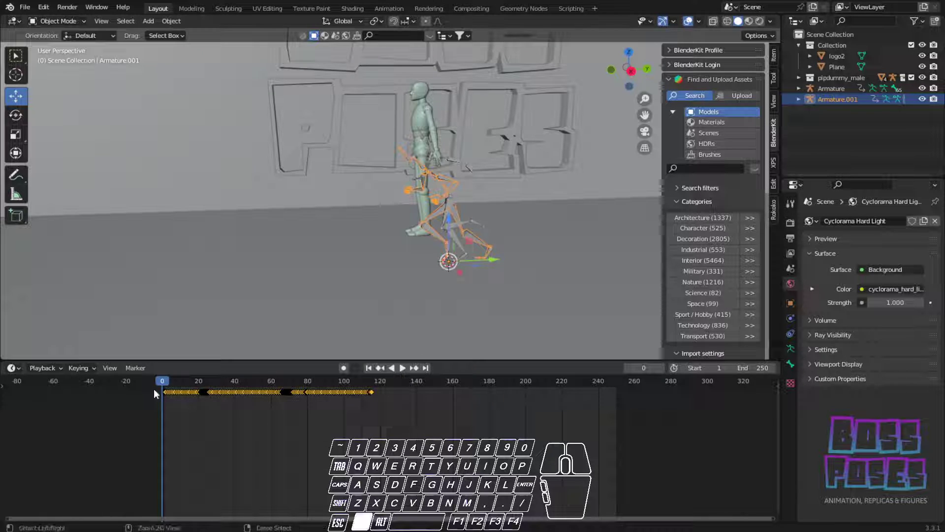
Select the first armature, paste the copied keyframes after its last keyframe at about frame 105, and scrub across the join
left_click(455, 161)
key("space")
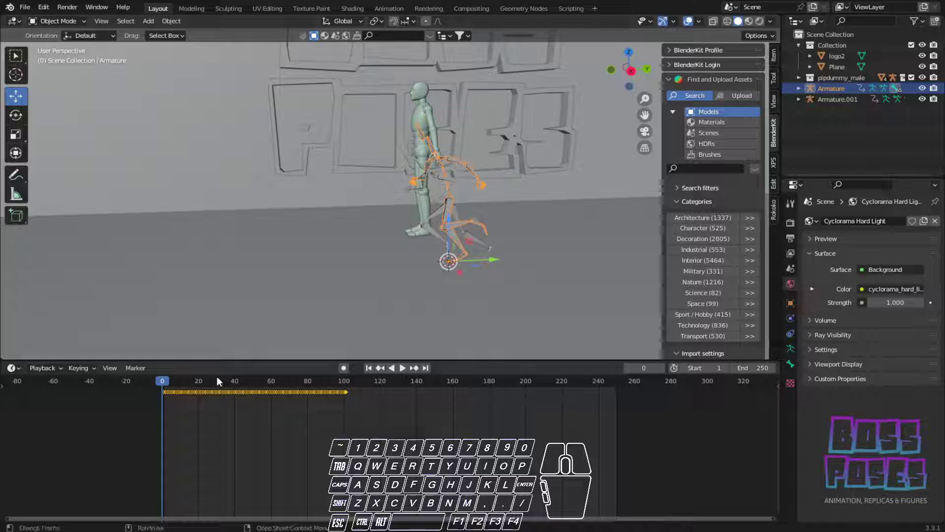
left_click_drag(224, 381, 354, 374)
key("ctrl+v")
left_click_drag(357, 386, 337, 370)
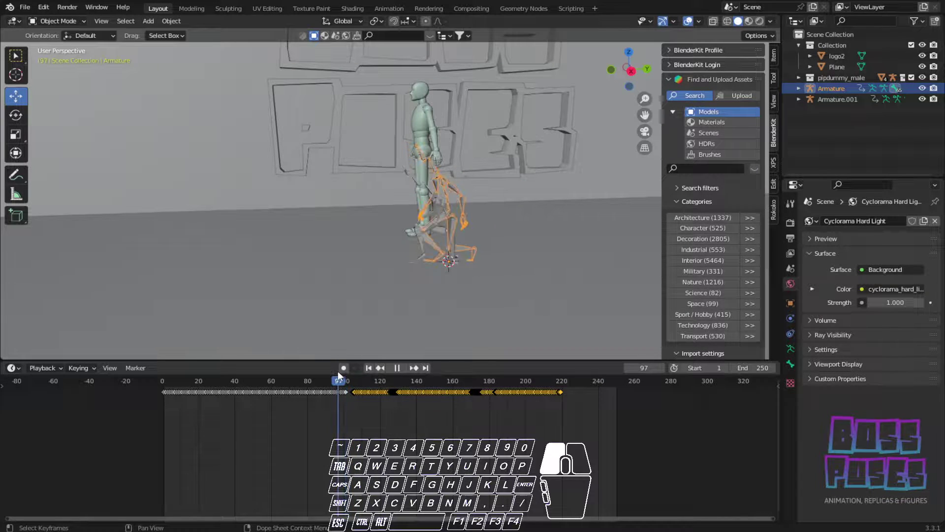
Delete Armature.001's keyframes and remove Armature.001 from the scene
left_click(417, 182)
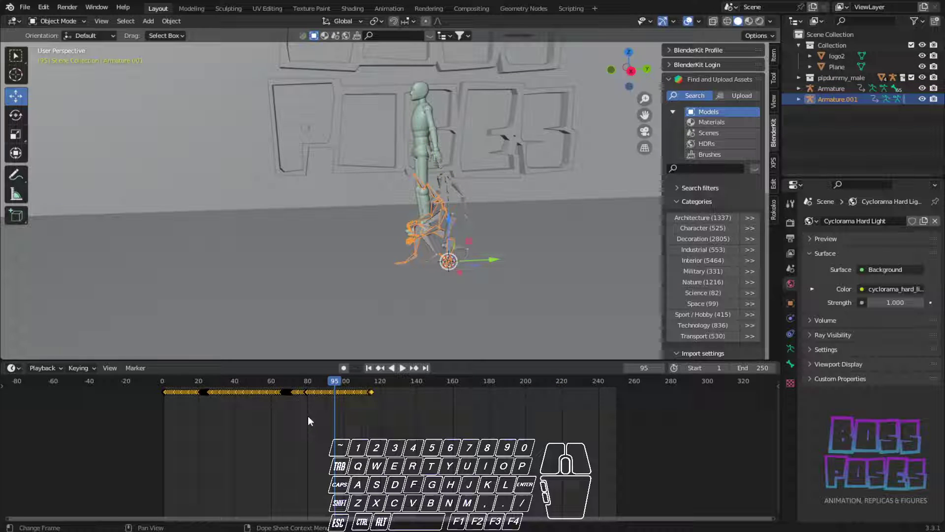
key("Delete")
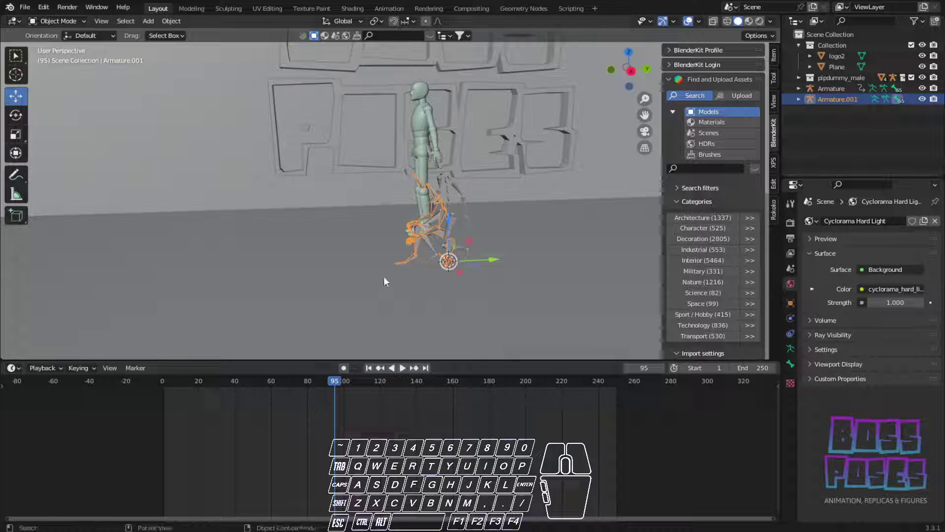
key("Delete")
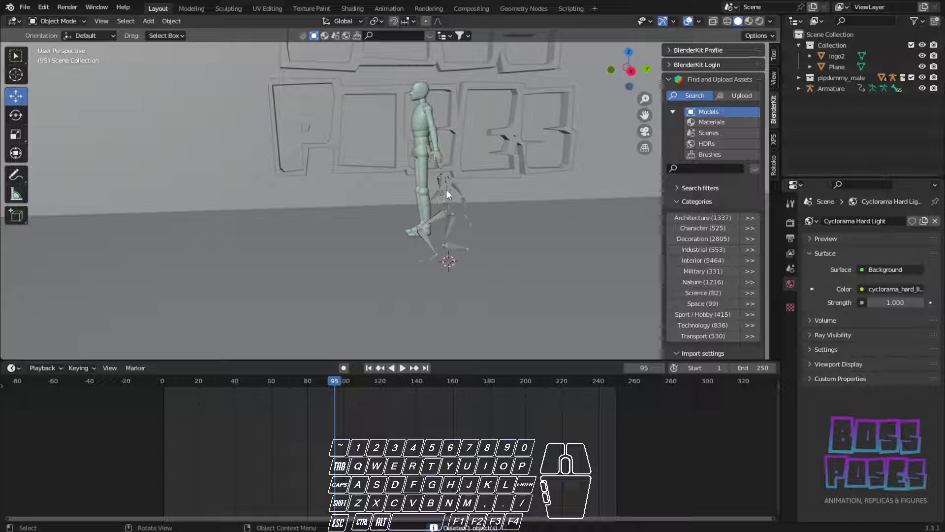
Shift the pasted keyframes on the remaining armature to start at frame 102, directly after the first animation, and check the transition
left_click(446, 190)
scroll(345, 403, "up", 10)
middle_click_drag(348, 412, 342, 434)
scroll(283, 393, "up", 6)
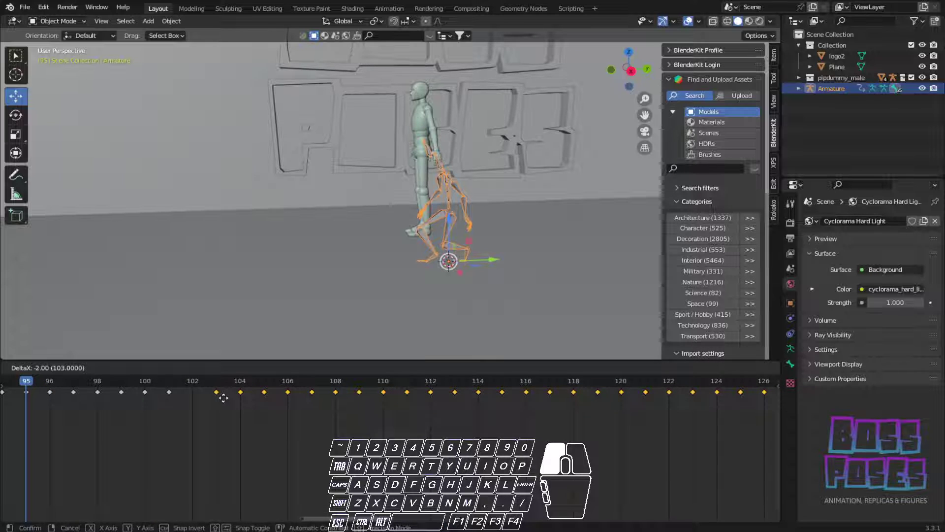
key("ctrl+z")
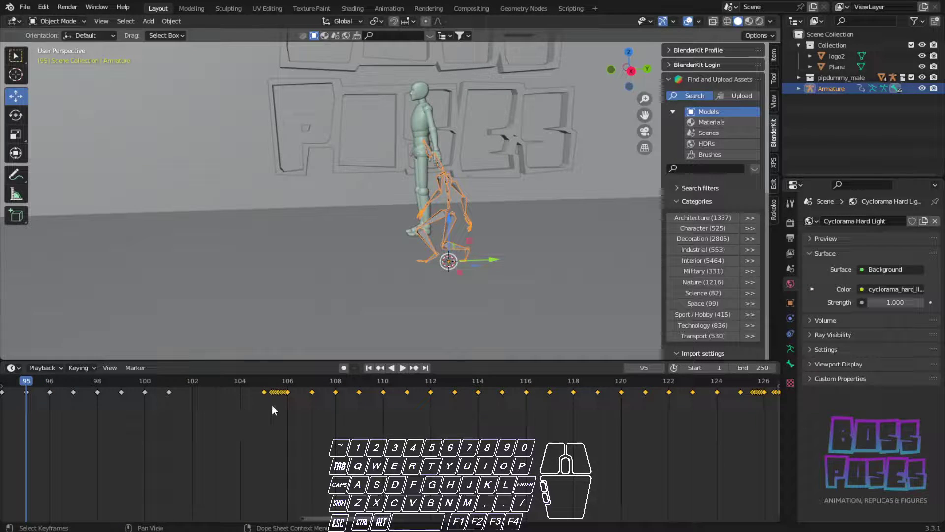
left_click_drag(264, 393, 68, 413)
scroll(199, 401, "down", 4)
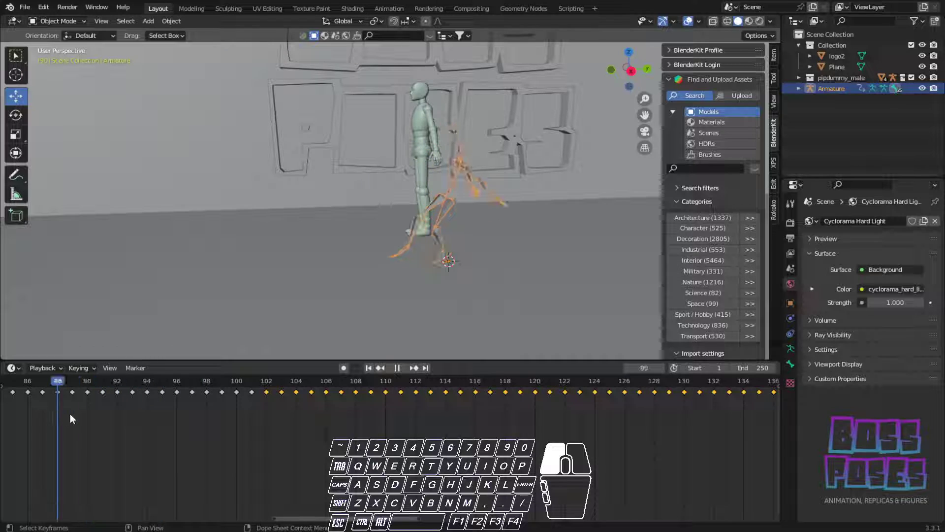
scroll(96, 415, "down", 3)
scroll(117, 415, "down", 6)
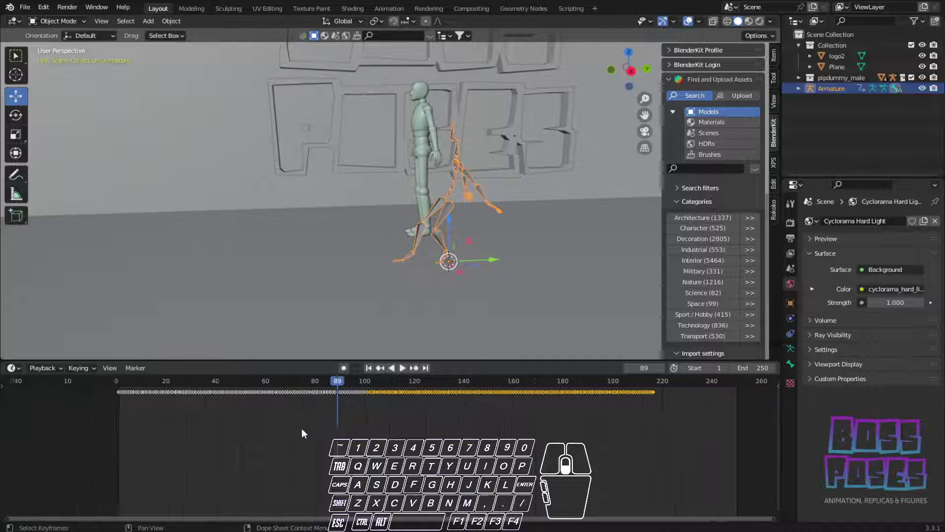
Return the current frame to 0 and choose the playback sync mode
left_click_drag(350, 380, 137, 403)
left_click(55, 368)
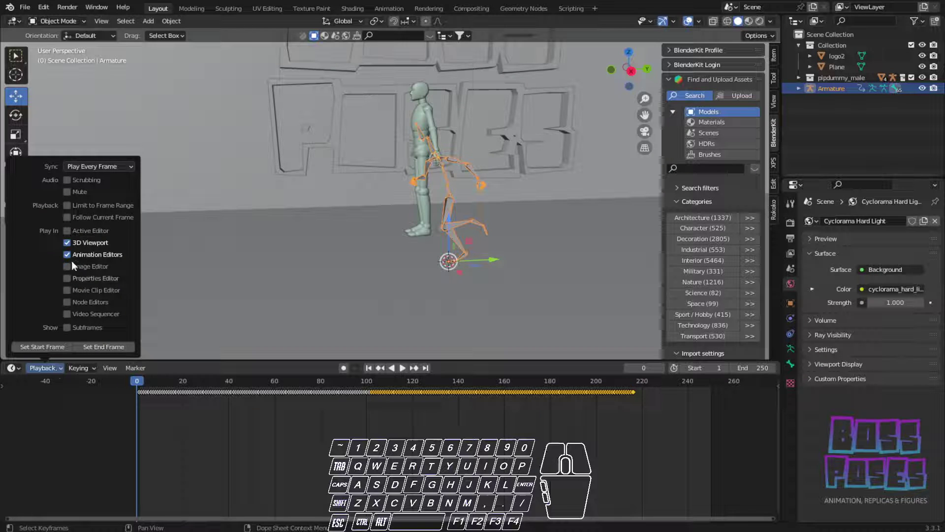
left_click(95, 166)
left_click(92, 190)
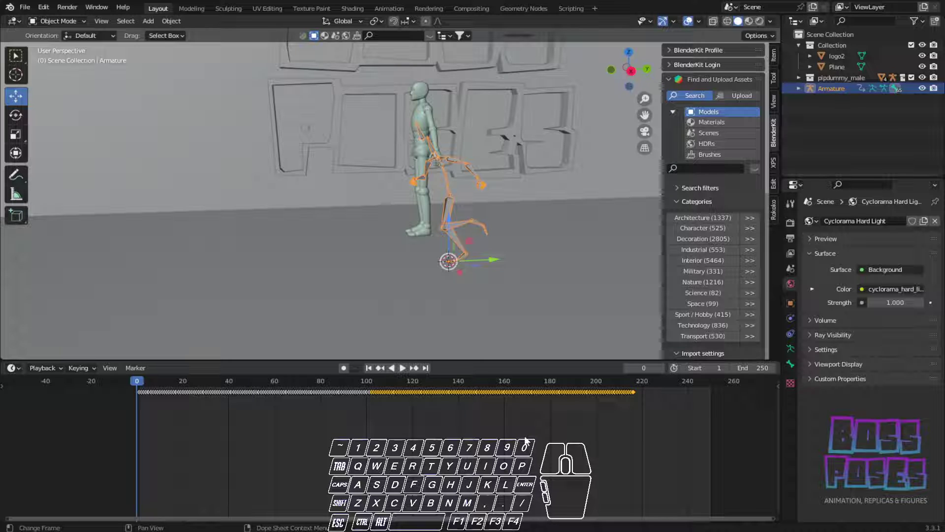
Play the combined animation to check it, stop it, and return to frame 0
key("space")
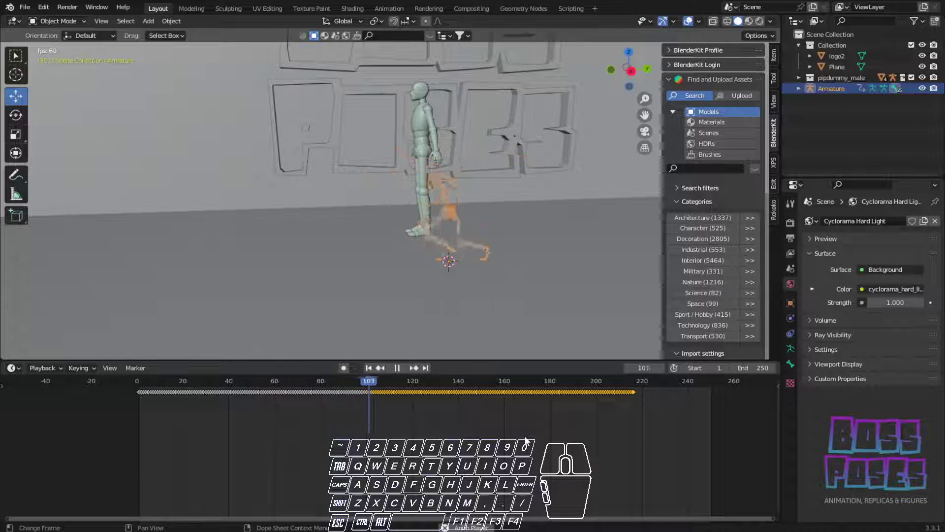
key("space")
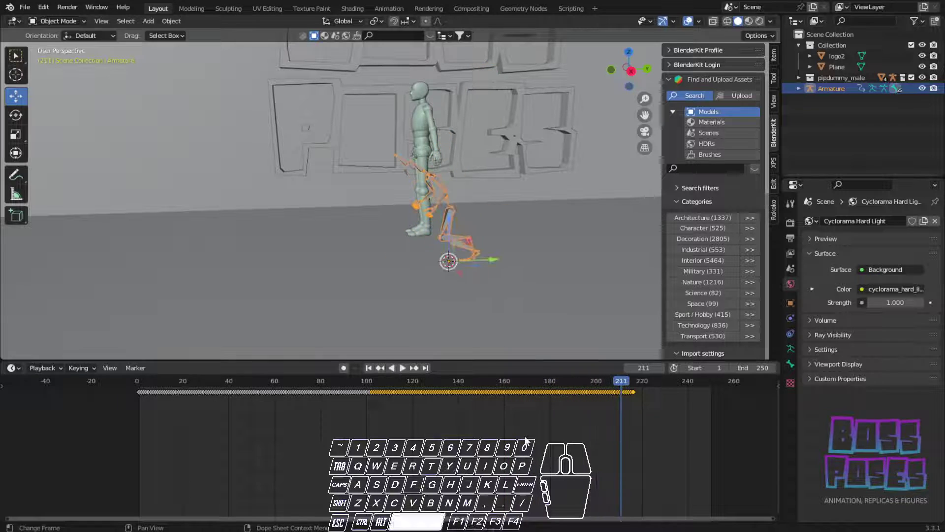
left_click_drag(488, 387, 137, 381)
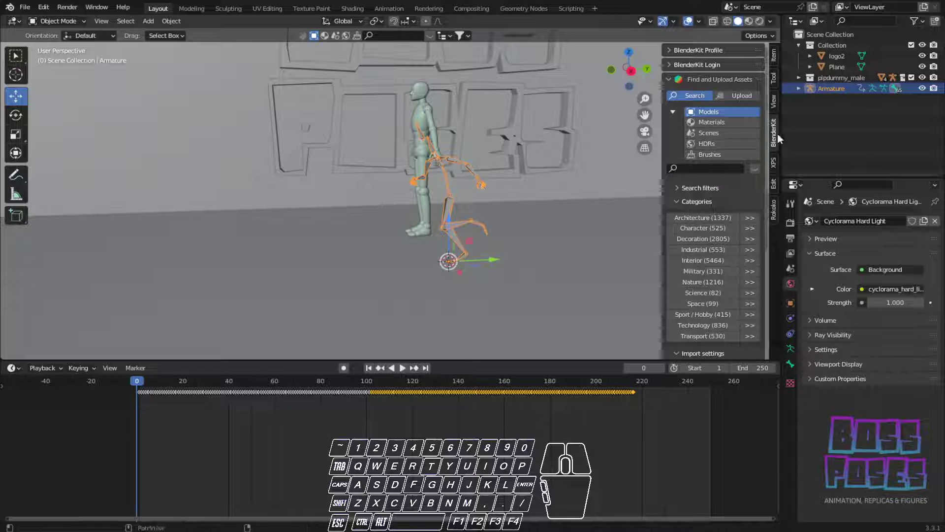
In Rokoko's Retargeting settings, assign Armature as the source and the pipdummy male's armature as the target
left_click(773, 221)
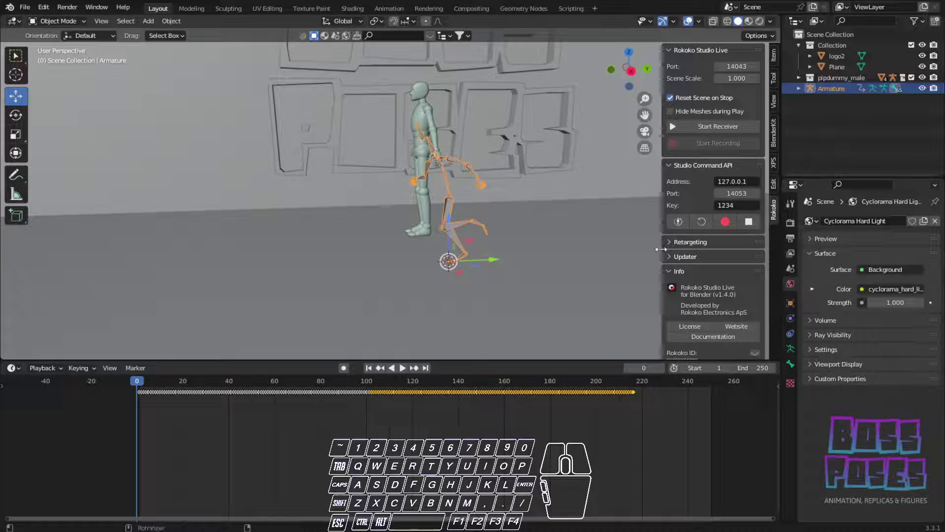
left_click(687, 241)
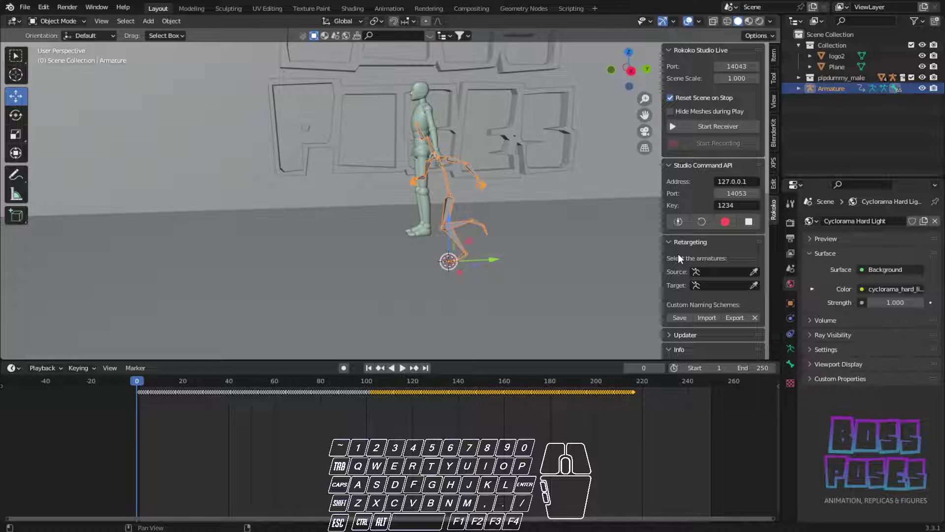
middle_click_drag(480, 202, 568, 209)
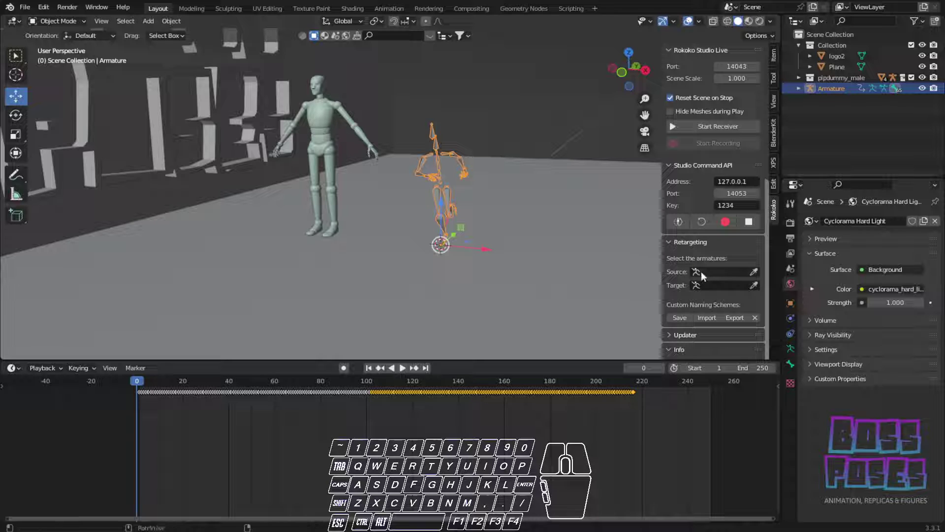
left_click(752, 272)
left_click(451, 157)
left_click(754, 286)
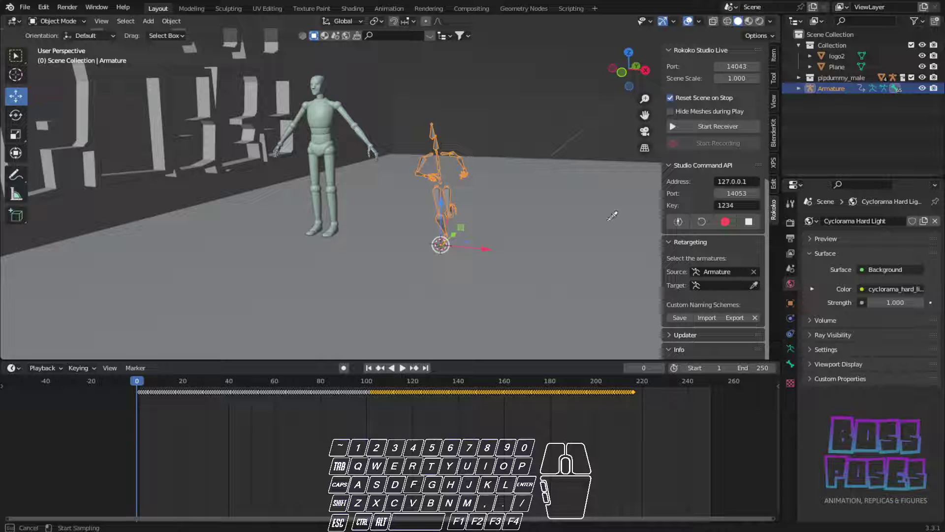
left_click(324, 109)
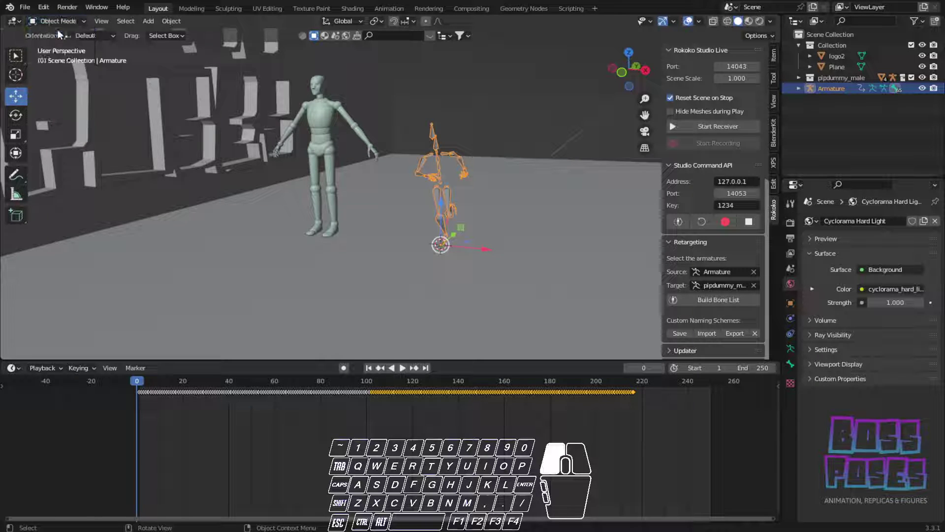
Move the pipdummy male's armature along X onto the source armature and scale it down to a matching height
left_click(323, 150)
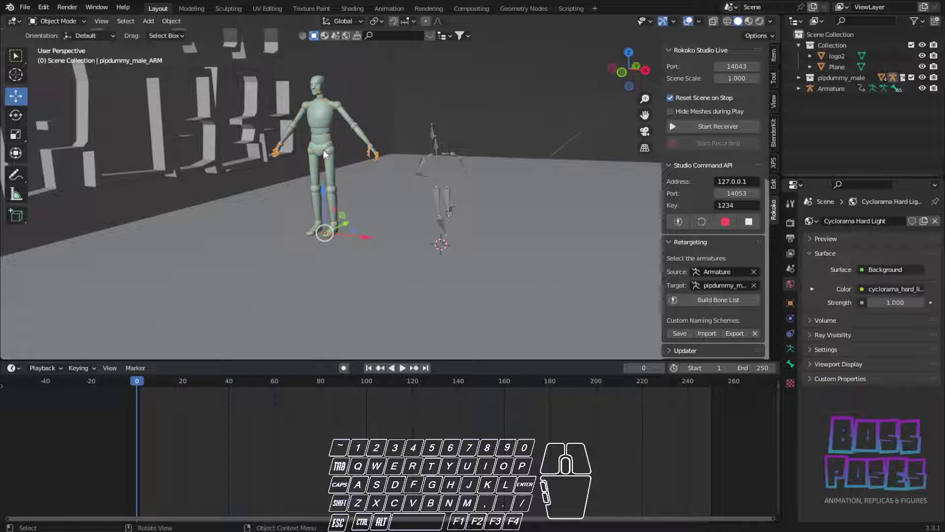
left_click_drag(365, 240, 494, 242)
key("s")
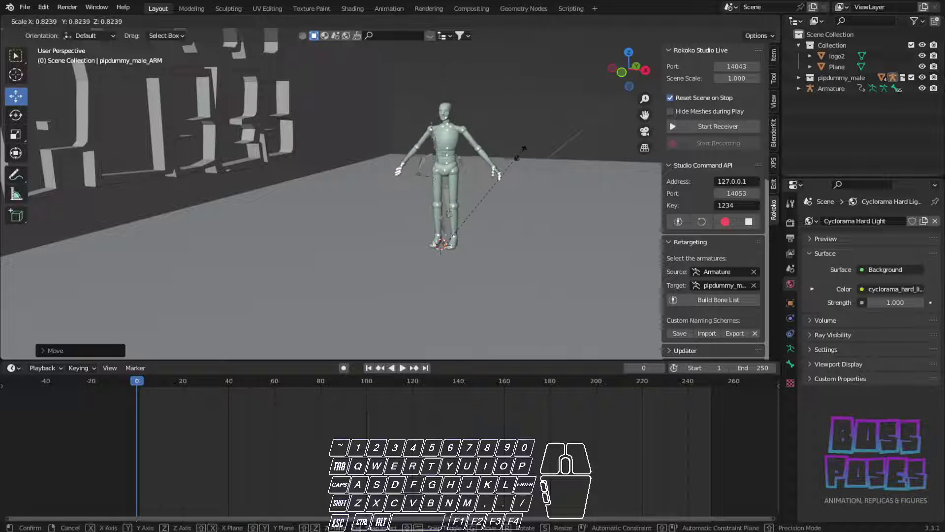
left_click(517, 168)
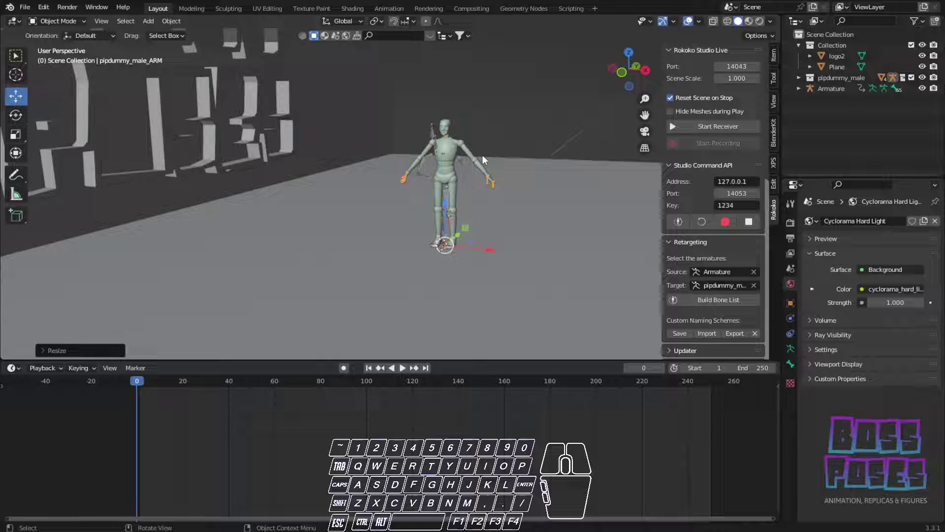
Build the retargeting bone list and review the mixamo-to-bip bone pairs down to the end
left_click(724, 301)
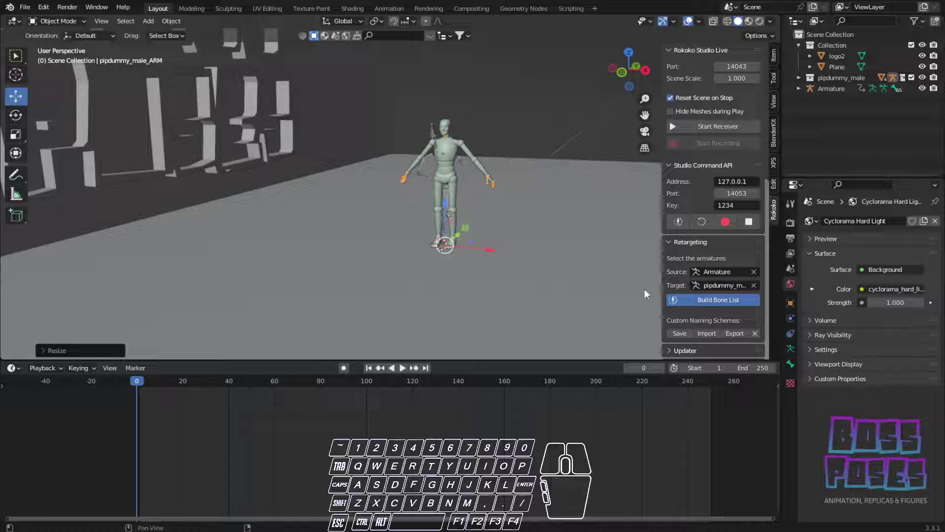
scroll(670, 289, "down", 2)
scroll(671, 290, "down", 1)
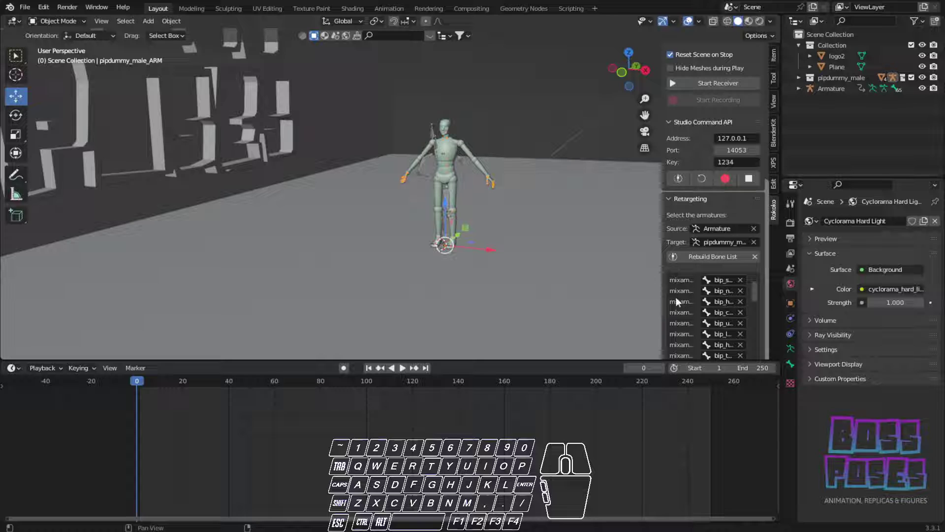
scroll(666, 300, "down", 5)
scroll(704, 221, "down", 8)
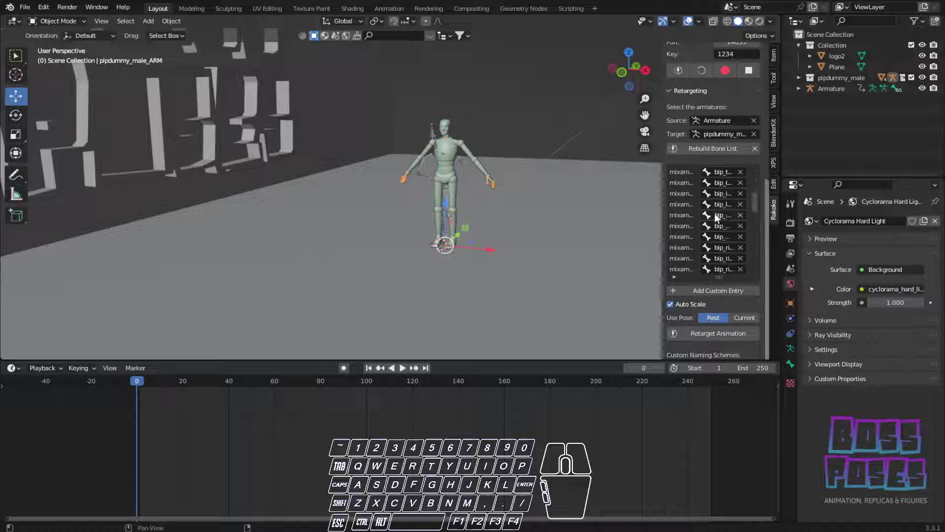
scroll(720, 208, "down", 7)
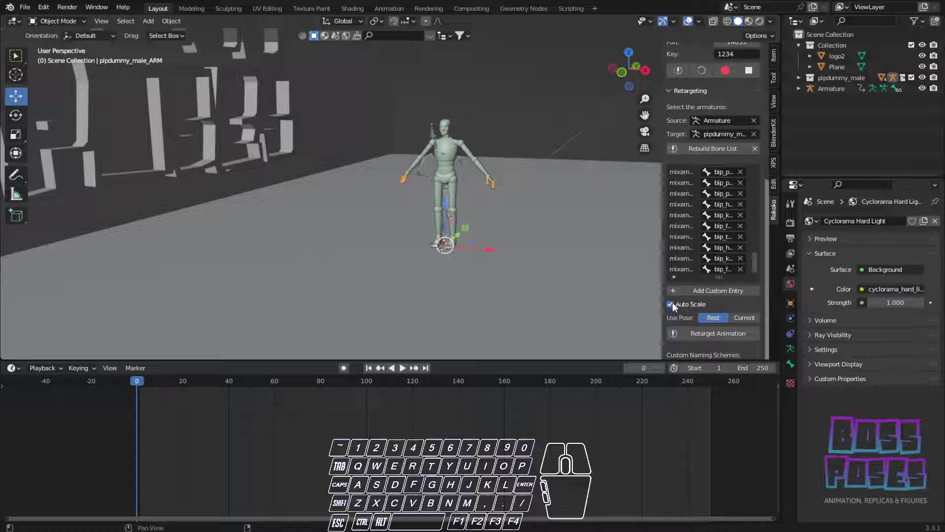
Retarget the animation to the dummy with Auto Scale on and the Rest pose, and inspect the resulting pose up close
left_click(701, 336)
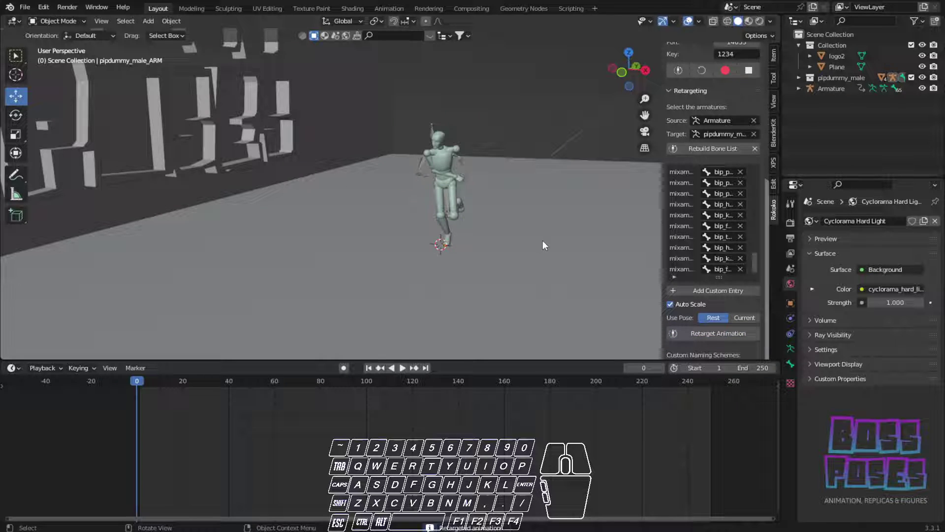
middle_click_drag(419, 188, 448, 163)
scroll(472, 138, "up", 4)
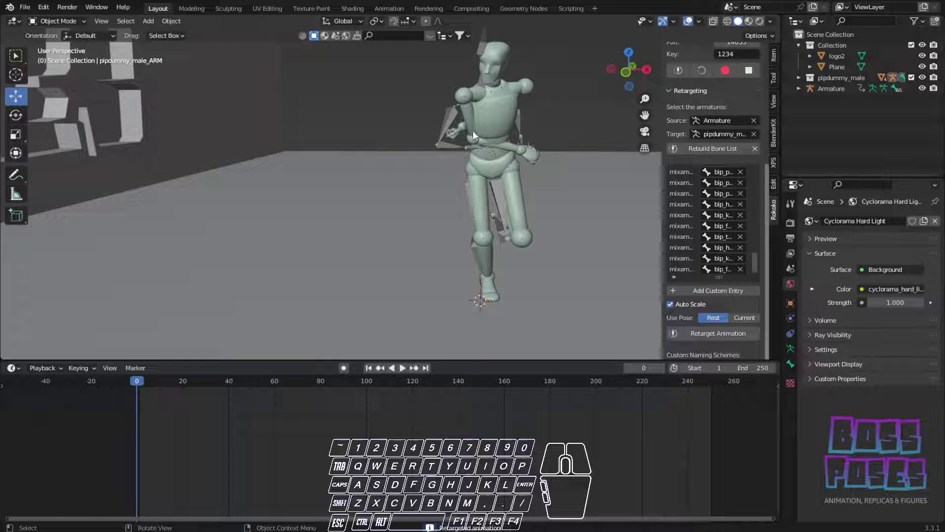
scroll(472, 187, "down", 2)
scroll(474, 173, "up", 5)
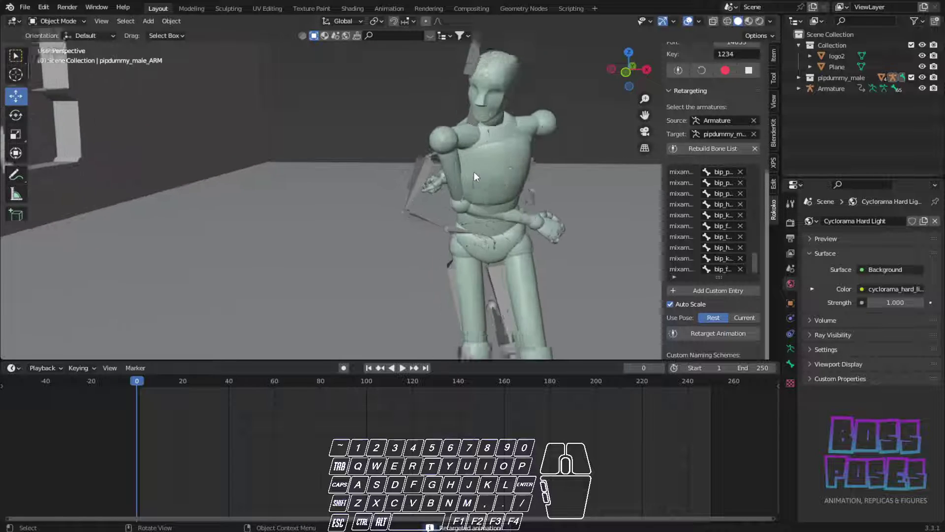
scroll(475, 170, "down", 4)
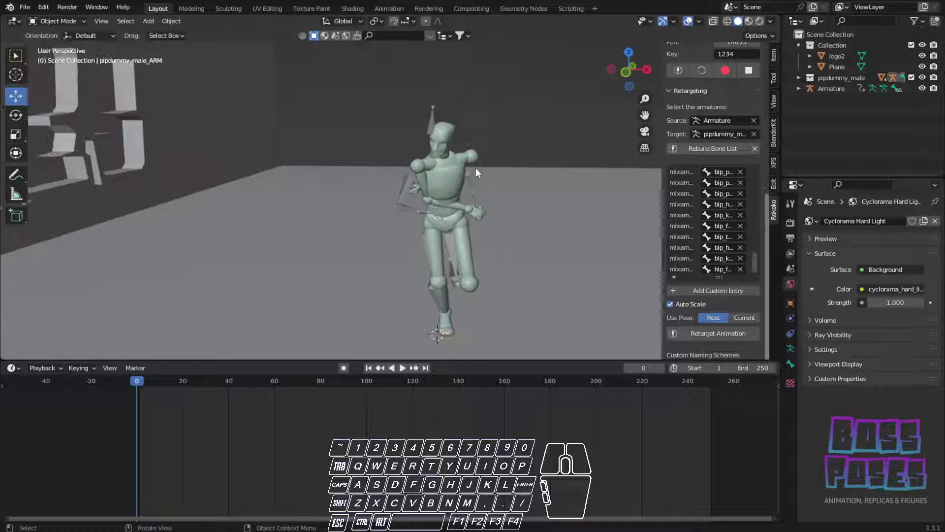
scroll(317, 256, "down", 2)
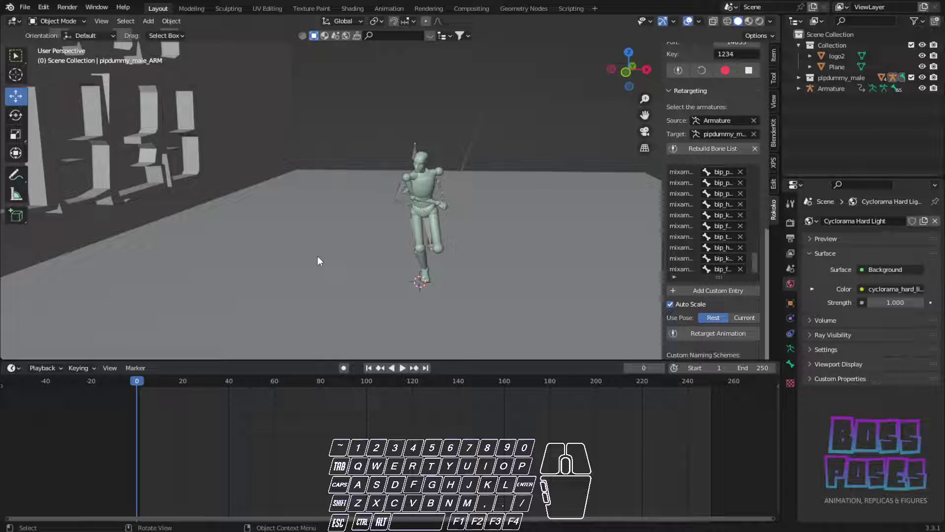
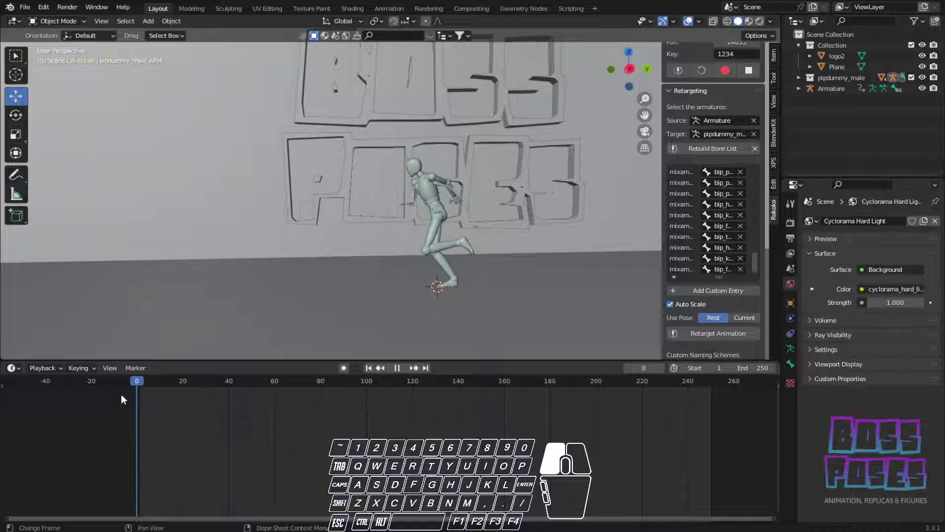
Delete the source Armature from the scene and inspect the retargeted dummy from the front and the side
middle_click_drag(265, 171, 364, 176)
left_click(409, 154)
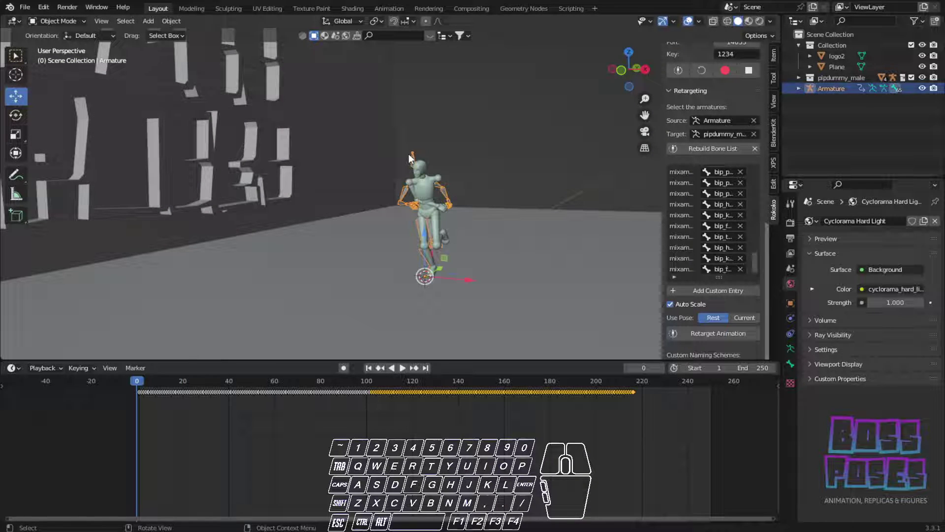
key("Delete")
scroll(447, 184, "up", 3)
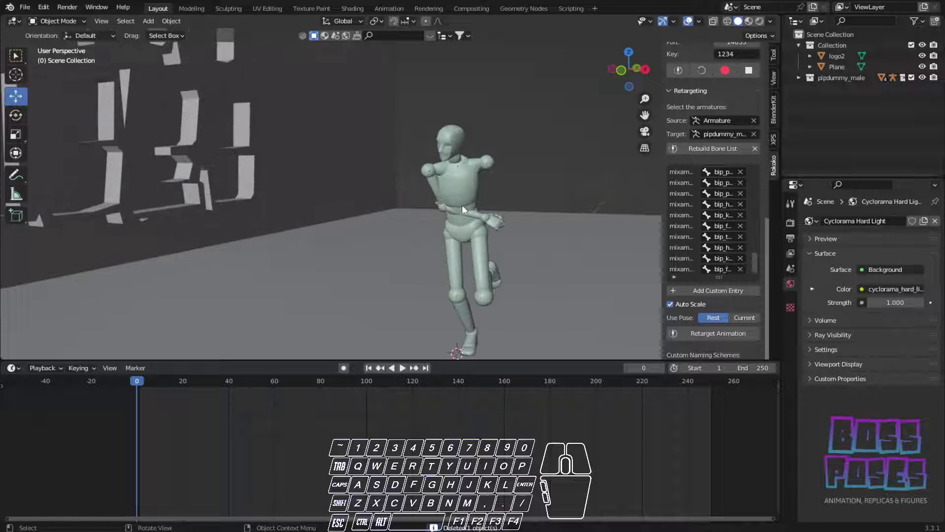
middle_click_drag(465, 204, 450, 203)
scroll(450, 203, "up", 3)
middle_click_drag(503, 168, 421, 163, "shift")
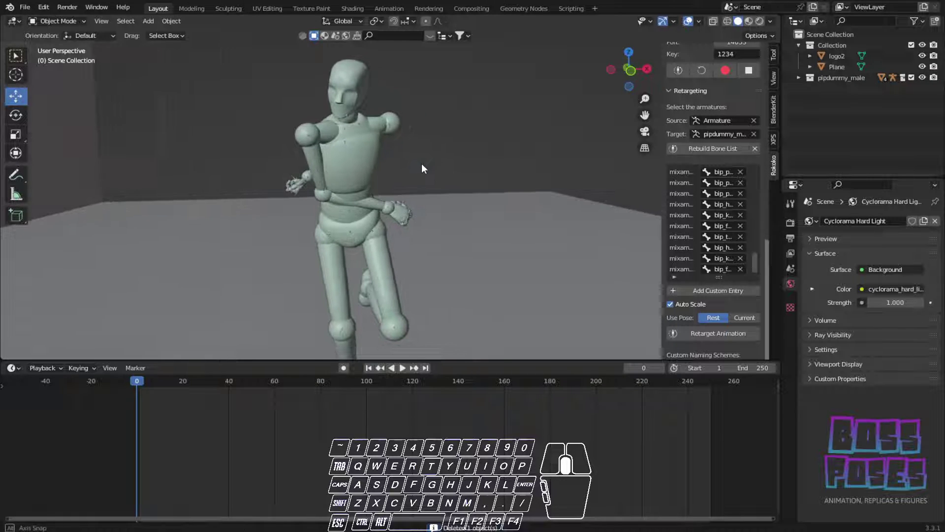
scroll(441, 264, "down", 5)
middle_click_drag(442, 264, 331, 264)
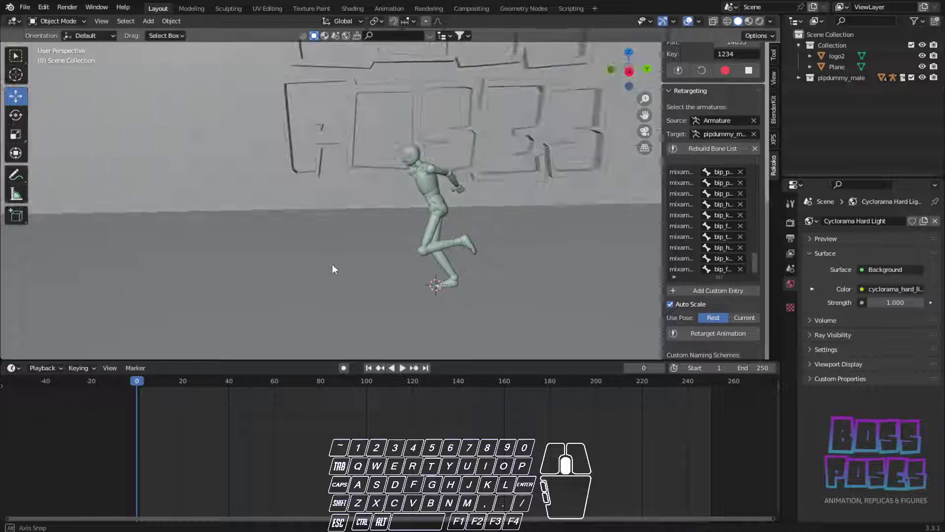
Turn on Auto Keying for the dummy's armature, key its location at frame 0 and move it forward along Y at frame 28
left_click(426, 172)
middle_click_drag(427, 173, 455, 208)
scroll(451, 202, "down", 3)
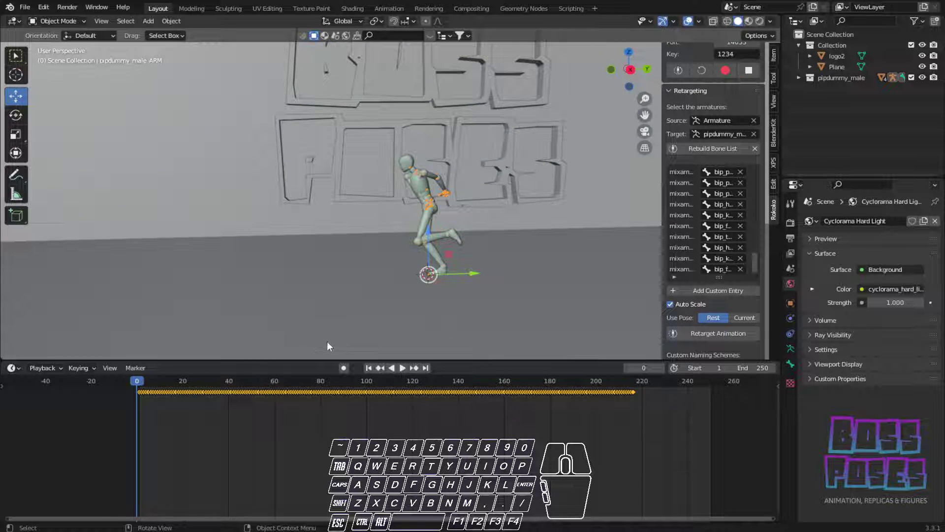
left_click(344, 368)
left_click_drag(473, 274, 474, 273)
left_click_drag(136, 381, 202, 382)
left_click_drag(476, 271, 417, 269)
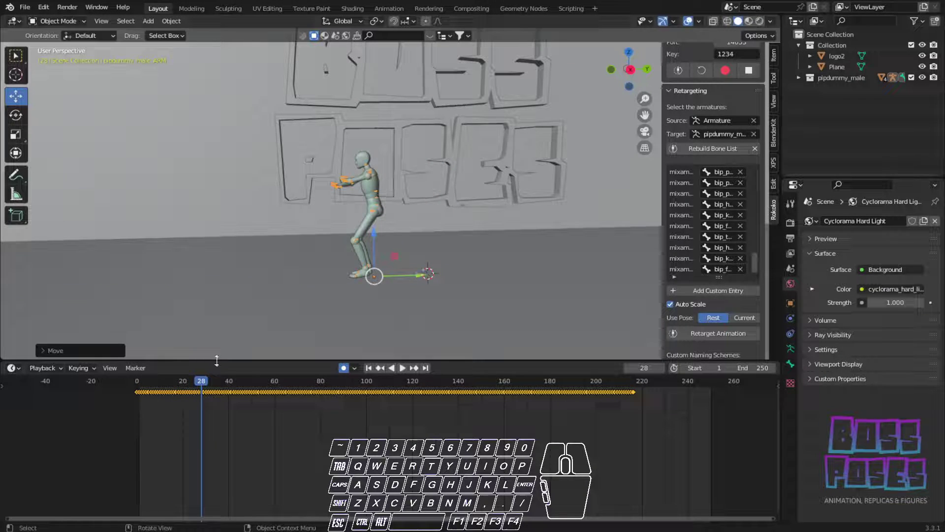
Key three further forward moves of the dummy's armature along Y, the last one around frame 79
left_click_drag(201, 382, 235, 382)
left_click_drag(418, 274, 374, 276)
left_click_drag(236, 383, 268, 382)
left_click_drag(372, 276, 274, 276)
left_click_drag(244, 383, 317, 398)
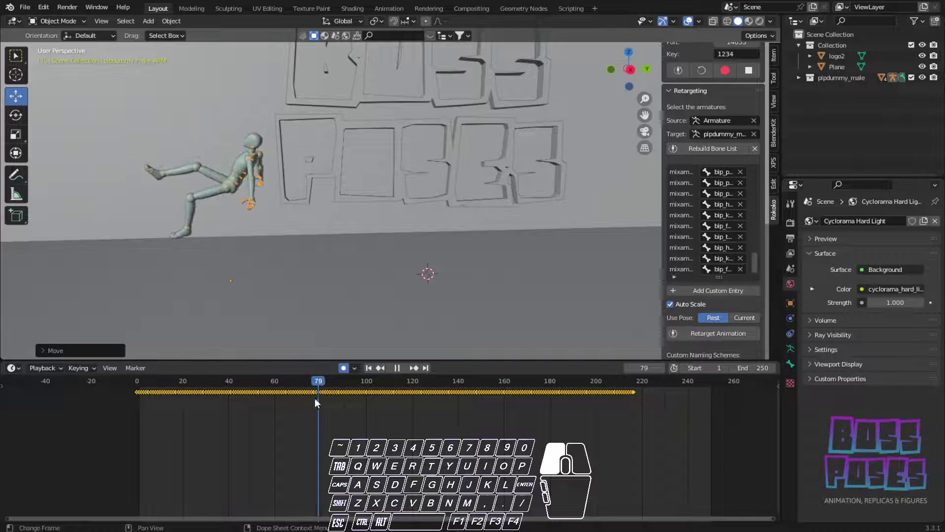
middle_click_drag(209, 269, 325, 276, "shift")
left_click_drag(393, 281, 341, 281)
Key forward moves of the dummy's armature along Y at frames 90 and 101
left_click_drag(314, 383, 344, 385)
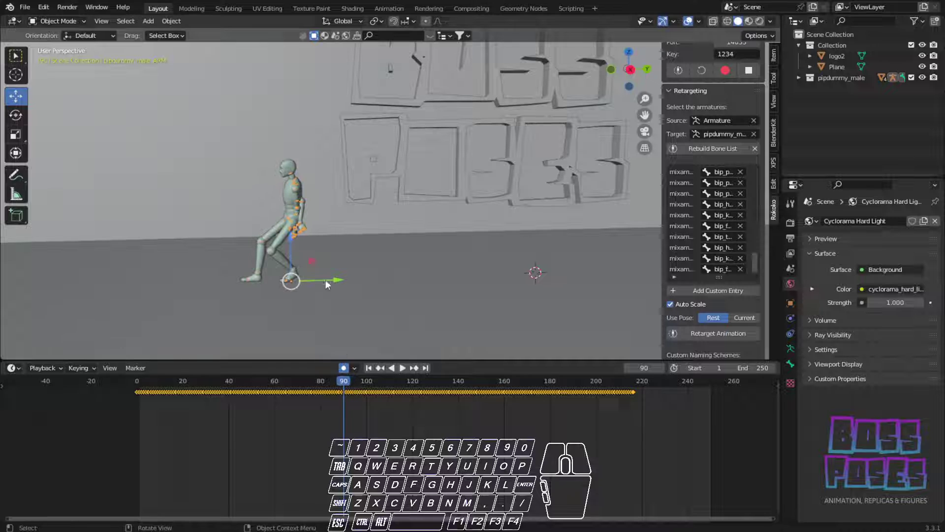
left_click_drag(340, 279, 304, 286)
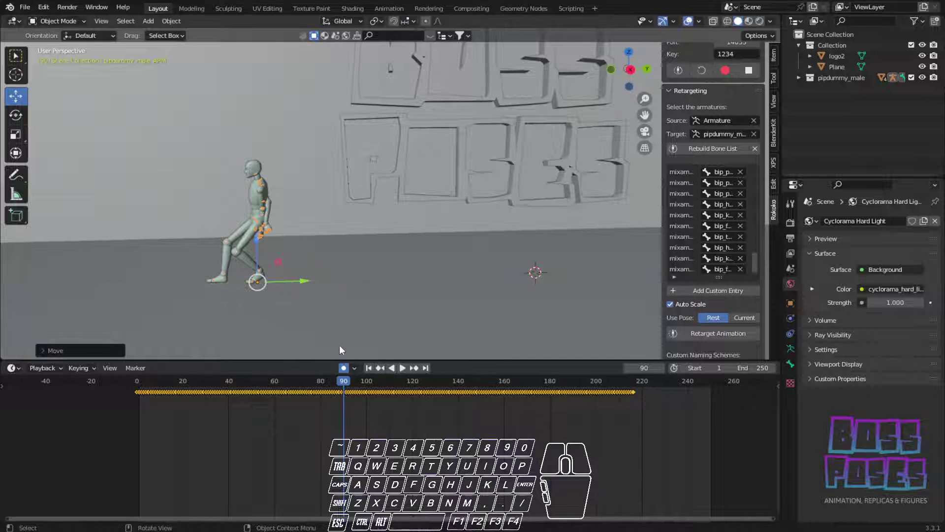
key("space")
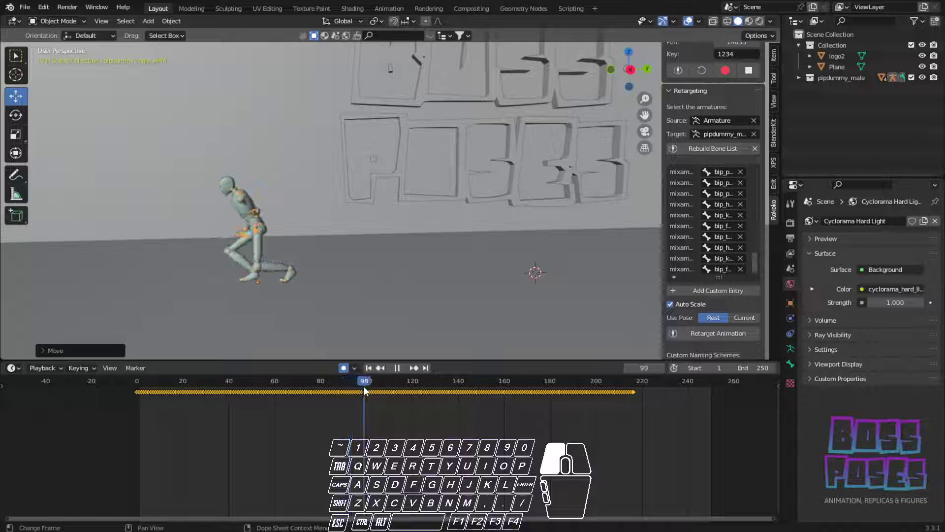
key("space")
left_click(368, 388)
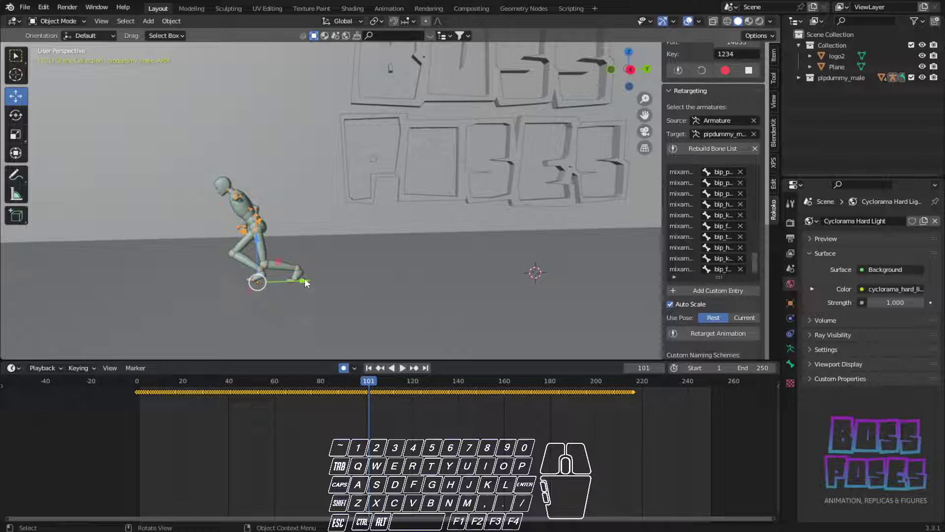
left_click_drag(303, 278, 285, 280)
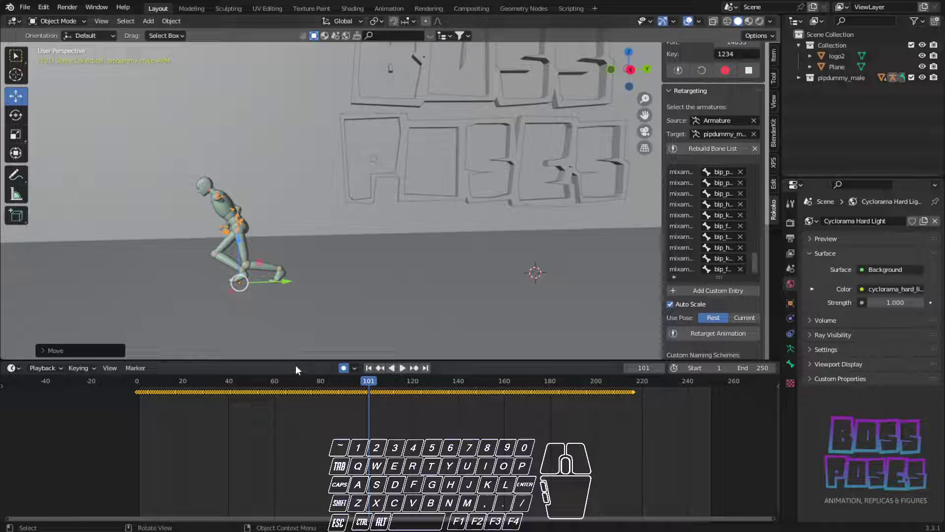
Move the dummy's armature forward along Y at frames 120 and 159 and once in between, keying each position
left_click(402, 368)
left_click_drag(394, 387, 414, 388)
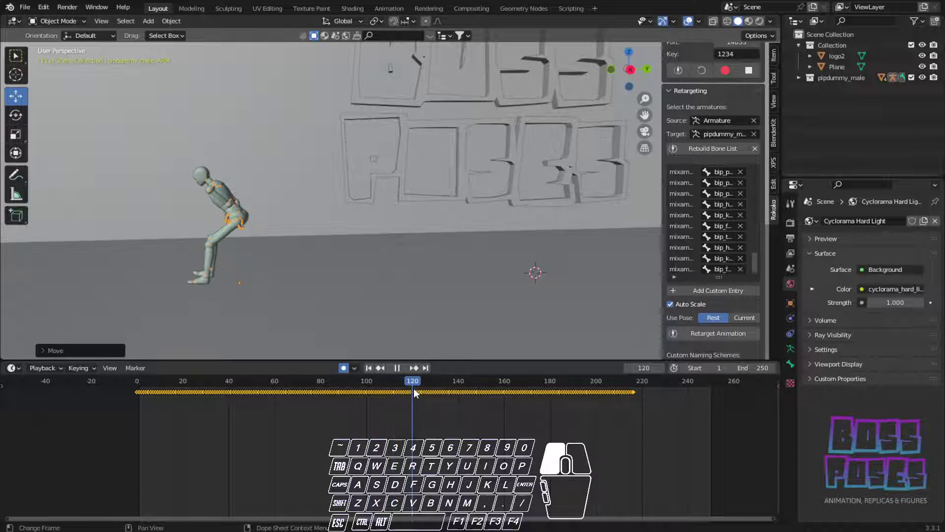
middle_click_drag(212, 256, 343, 243, "shift")
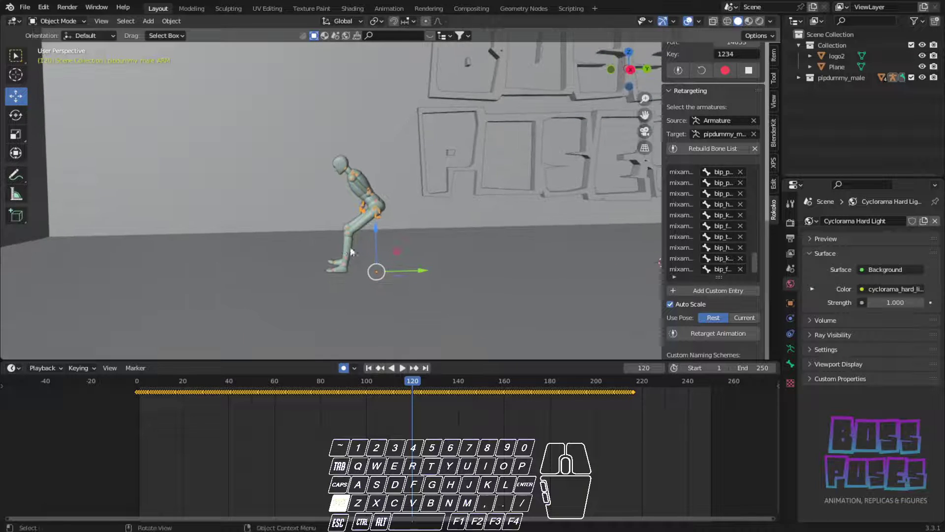
left_click_drag(427, 272, 393, 324)
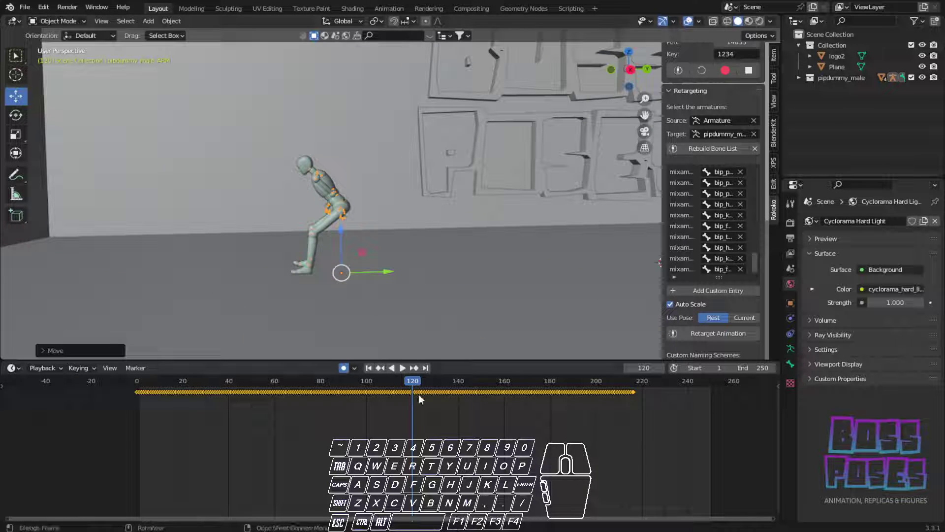
left_click_drag(415, 381, 440, 386)
left_click_drag(388, 270, 336, 272)
left_click_drag(440, 384, 502, 383)
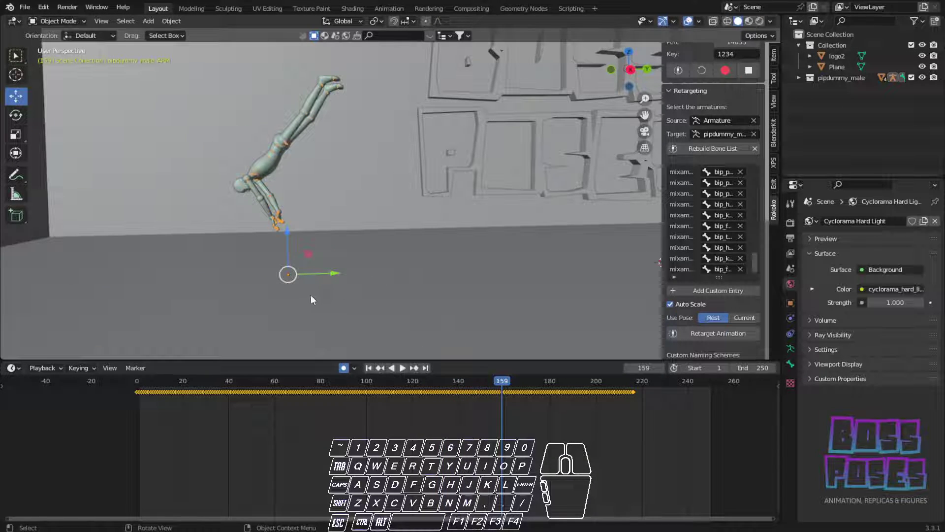
left_click_drag(333, 274, 211, 273)
Key the last two forward moves along Y up to the end of the keyed animation and return to frame 0
left_click_drag(495, 382, 578, 356)
middle_click_drag(409, 273, 374, 174, "shift")
left_click_drag(449, 245, 389, 250)
left_click(575, 382)
left_click_drag(575, 382, 635, 386)
left_click_drag(396, 246, 382, 246)
left_click_drag(637, 382, 118, 386)
Switch the dummy's armature to Pose Mode and delete all keyframes of the right upper arm bone, bip_upperArm_R
middle_click_drag(558, 224, 323, 200)
scroll(379, 199, "up", 5)
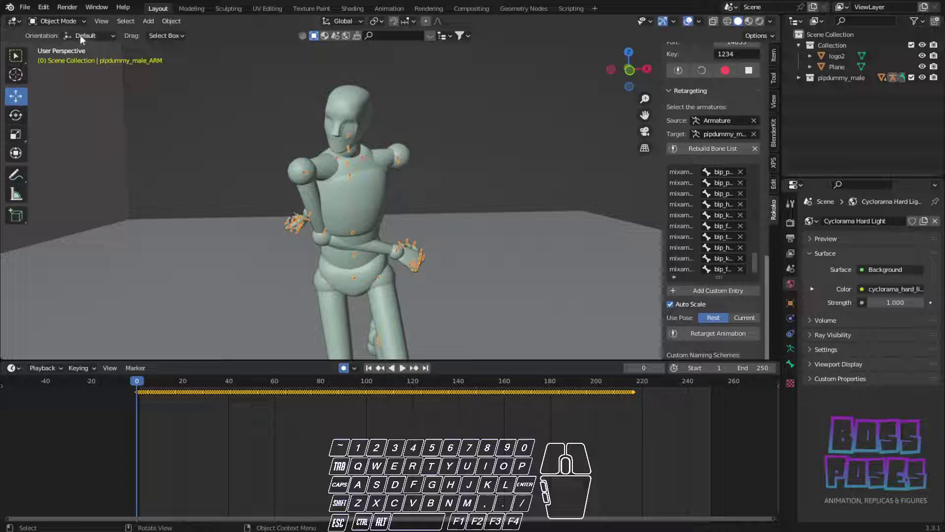
left_click(68, 23)
left_click(63, 58)
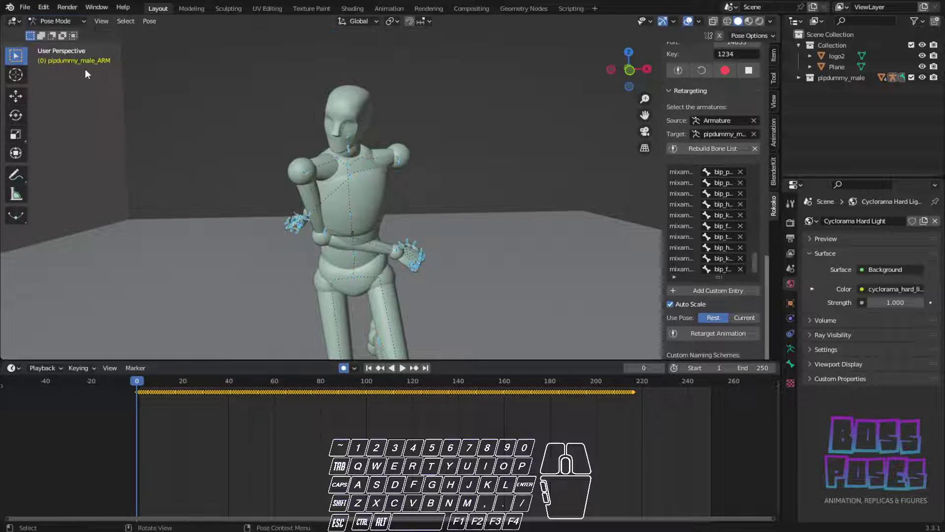
left_click(399, 159)
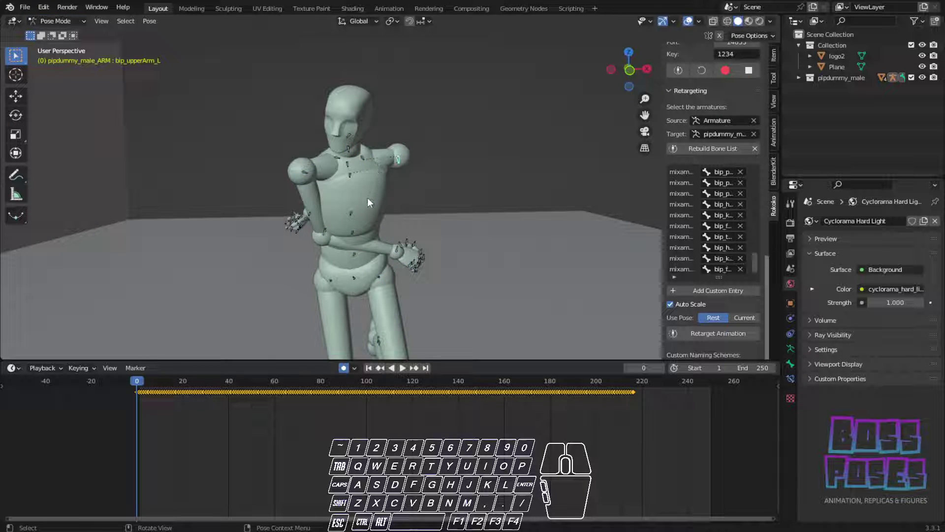
left_click(307, 170)
key("Delete")
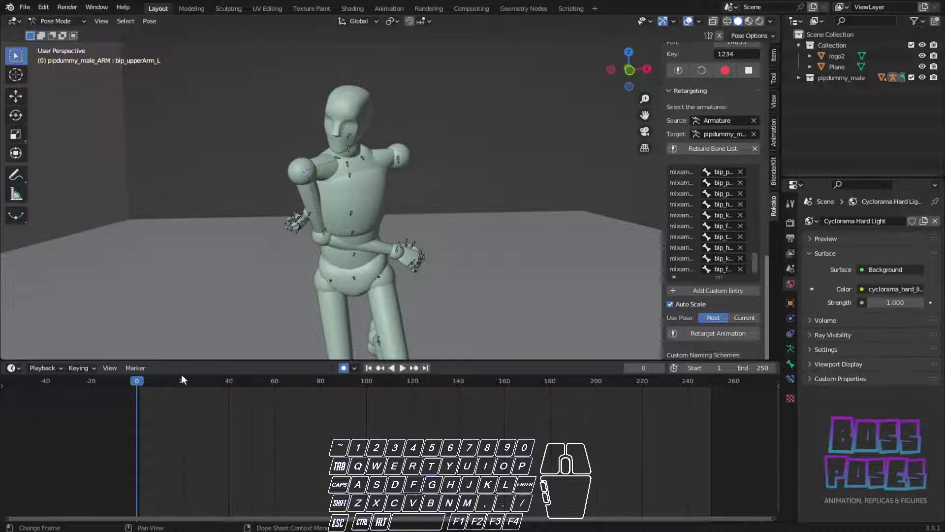
Rotate the right upper arm away from the torso at frames 0 and 22, keying each pose
left_click(15, 114)
left_click_drag(321, 210, 295, 217)
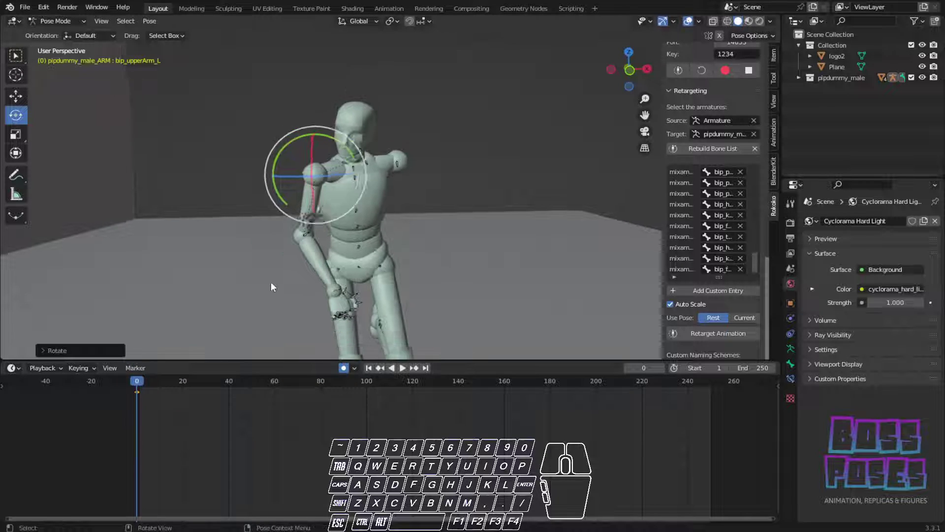
scroll(271, 287, "down", 5)
left_click(139, 384)
left_click_drag(140, 383, 188, 384)
left_click_drag(344, 175, 300, 170)
left_click_drag(351, 139, 212, 291)
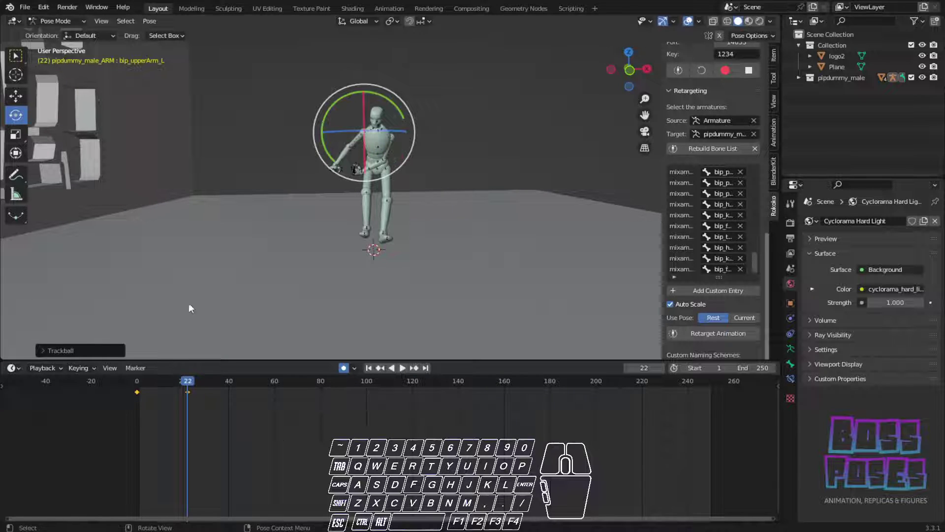
Key new right upper arm rotations that follow the flip at about frames 39 and 49 and at frame 70
left_click_drag(181, 379, 227, 384)
left_click_drag(318, 89, 360, 105)
left_click_drag(233, 382, 249, 382)
left_click_drag(327, 130, 257, 357)
key("space")
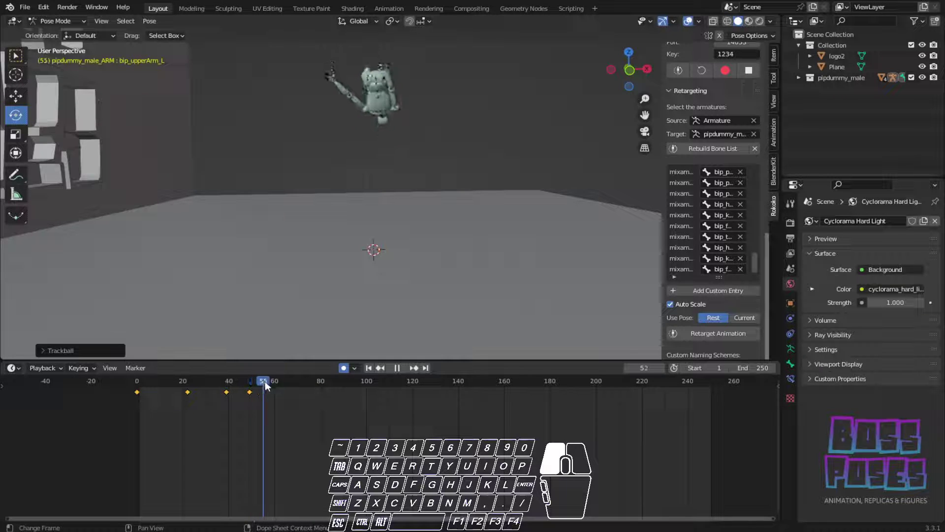
key("space")
left_click_drag(389, 135, 333, 179)
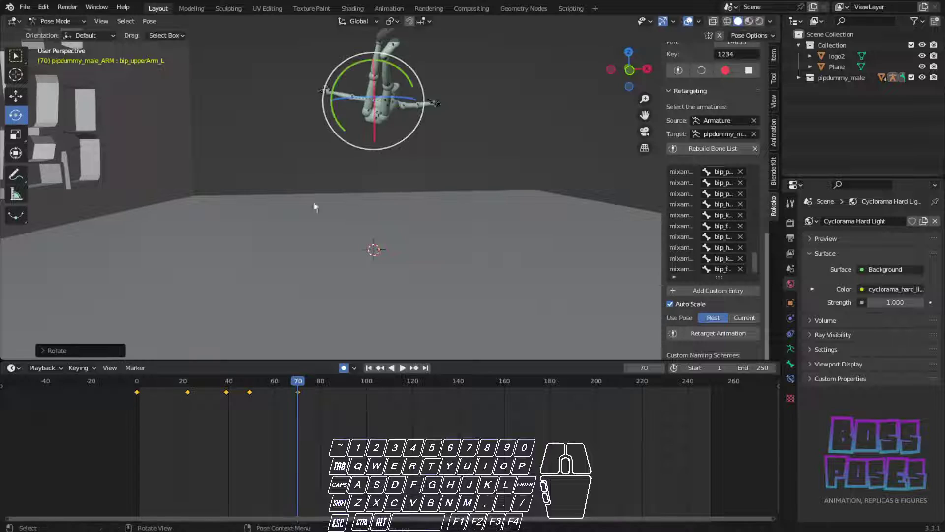
Rotate the right upper arm at frame 90 and about frame 119, and scrub back to frame 0
key("space")
key("space")
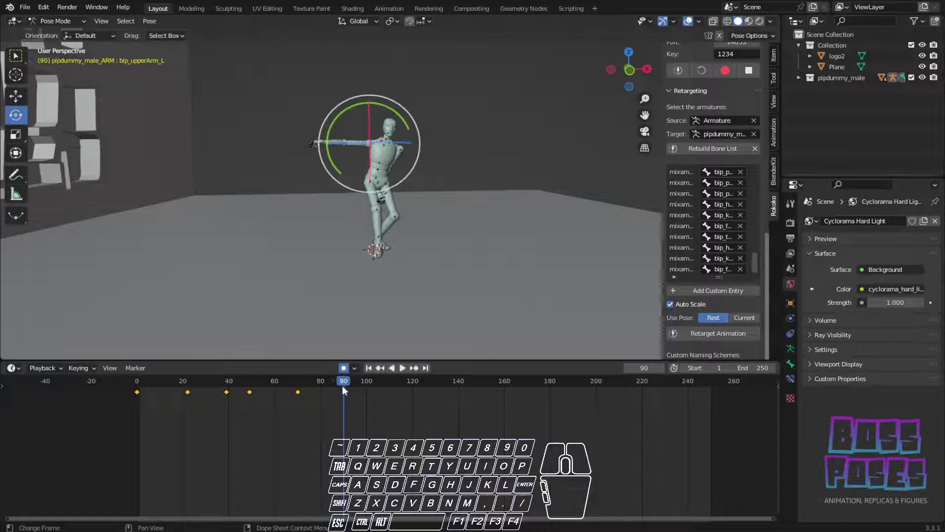
left_click_drag(350, 194, 351, 131)
left_click_drag(328, 384, 412, 385)
mouse_move(325, 176)
left_mouse_down()
mouse_move(344, 161)
mouse_move(334, 176)
left_mouse_up()
left_click_drag(412, 386, 123, 379)
Select the right forearm bone, bip_lowerArm_R, and delete all its keyframes
scroll(276, 121, "up", 5)
middle_click_drag(277, 127, 317, 264)
left_click(280, 138)
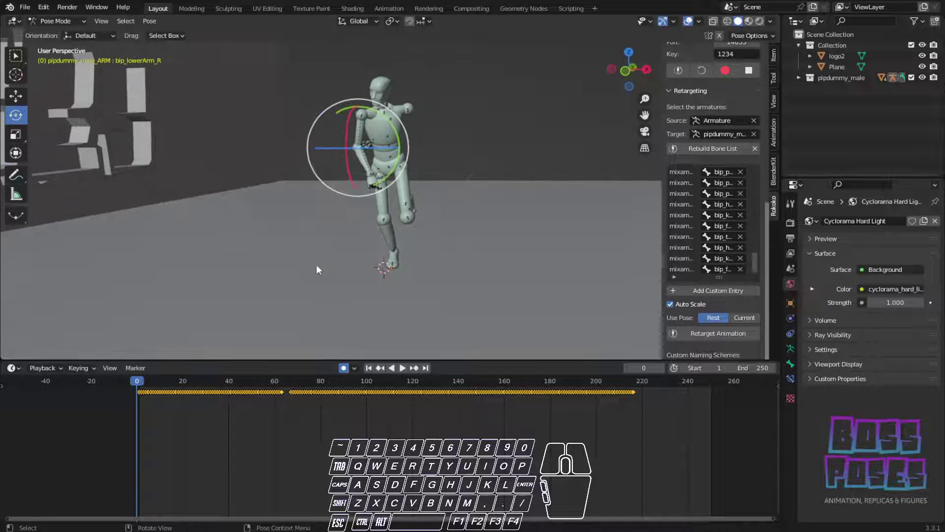
left_click(311, 421)
Rotate the right forearm freely with the trackball at frame 10 so it clears the torso
left_click_drag(139, 382, 160, 382)
key("r")
key("r")
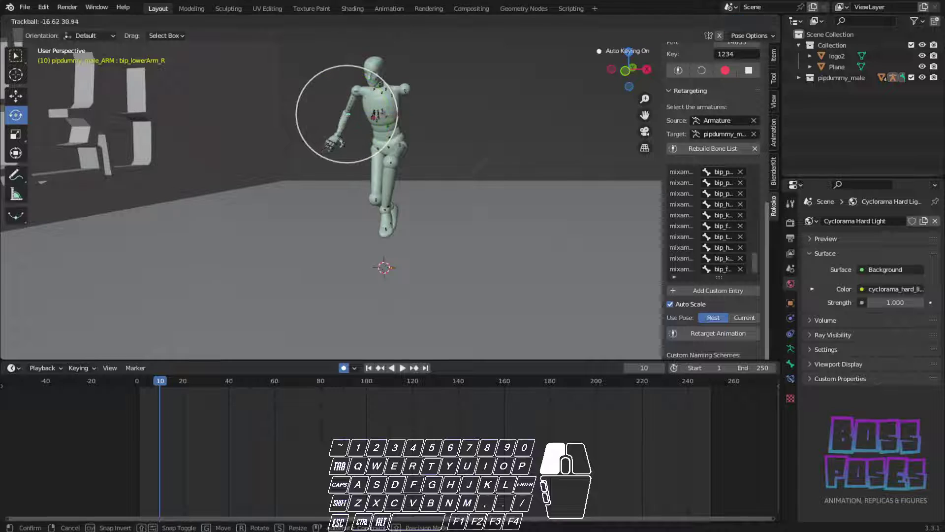
left_click(367, 160)
middle_click_drag(367, 160, 290, 163)
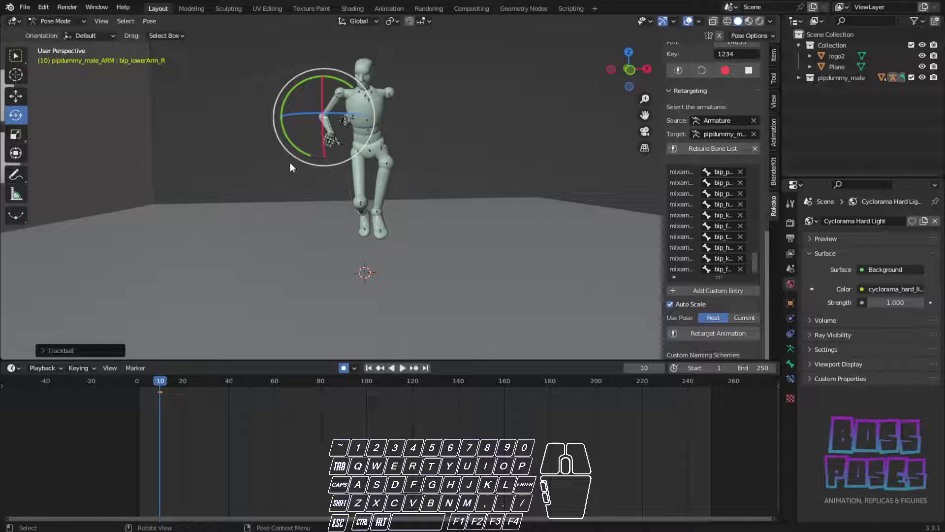
left_click_drag(294, 158, 285, 139)
left_click(285, 142)
Key a new right forearm rotation at frame 38, refining it up close so the arm hangs beside the body
key("space")
left_click_drag(170, 383, 224, 384)
left_click_drag(332, 105, 304, 77)
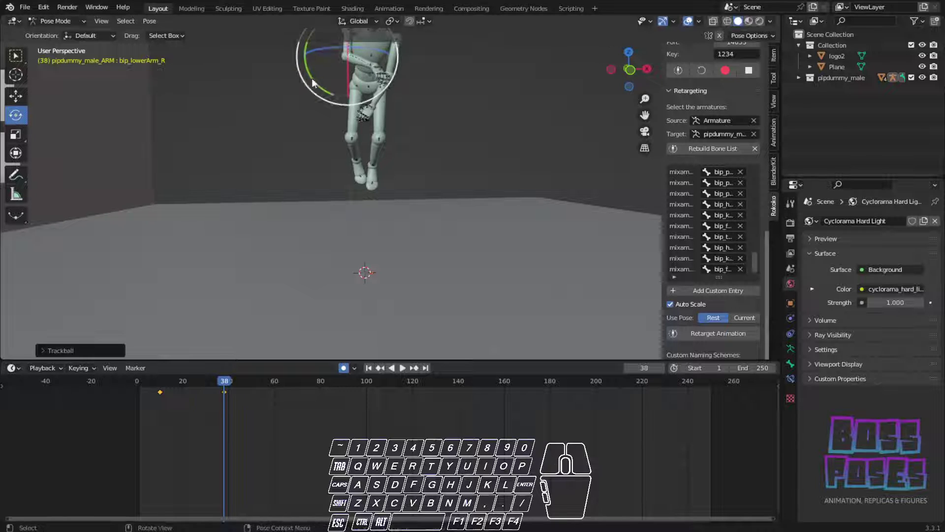
middle_click_drag(406, 61, 400, 199, "shift")
scroll(400, 199, "up", 4)
left_click_drag(299, 203, 286, 165)
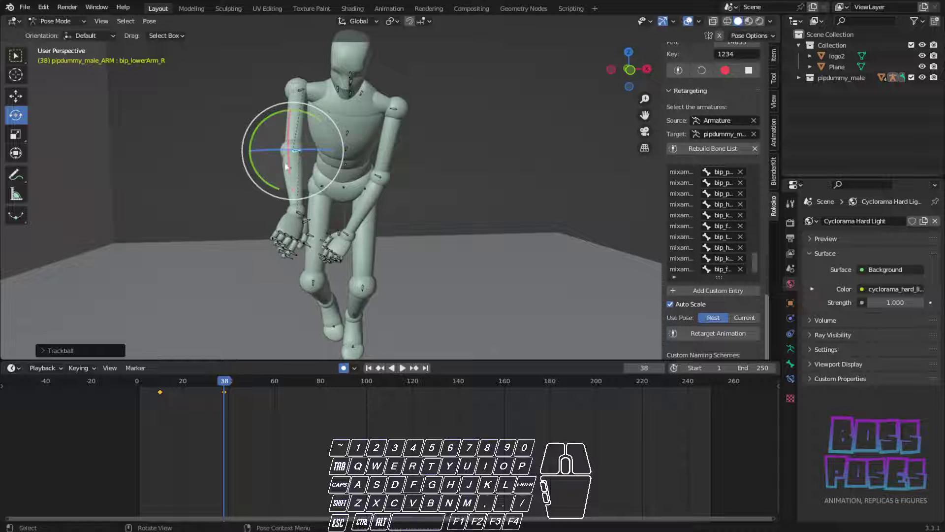
Key right forearm rotations at frame 57 and about frame 97, and advance to frame 124
left_click_drag(223, 382, 268, 390)
middle_click_drag(247, 163, 413, 199)
left_click_drag(307, 172, 281, 201)
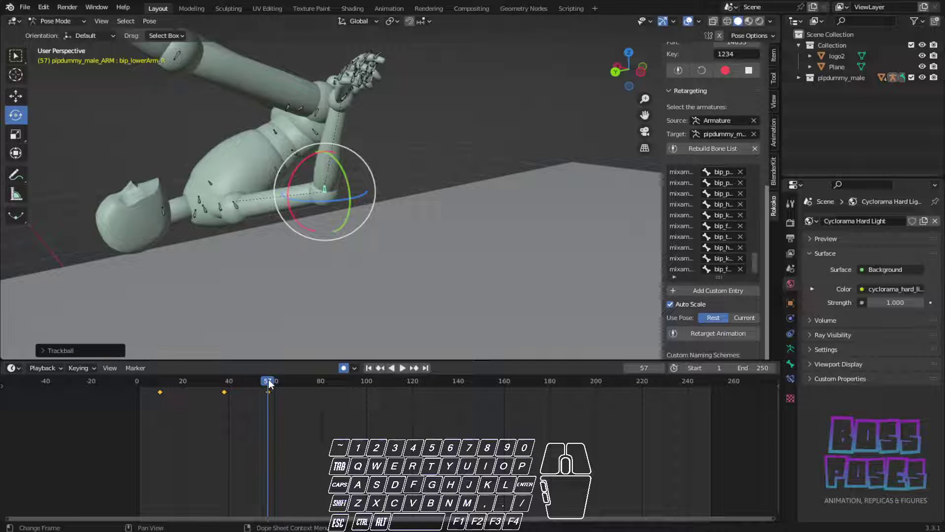
left_click_drag(268, 379, 359, 382)
middle_click_drag(444, 272, 246, 261)
left_click_drag(330, 299, 422, 378)
Key trackball rotations of the right forearm and right upper arm at frame 124 so the arm hangs lower beside the torso
key("r")
key("r")
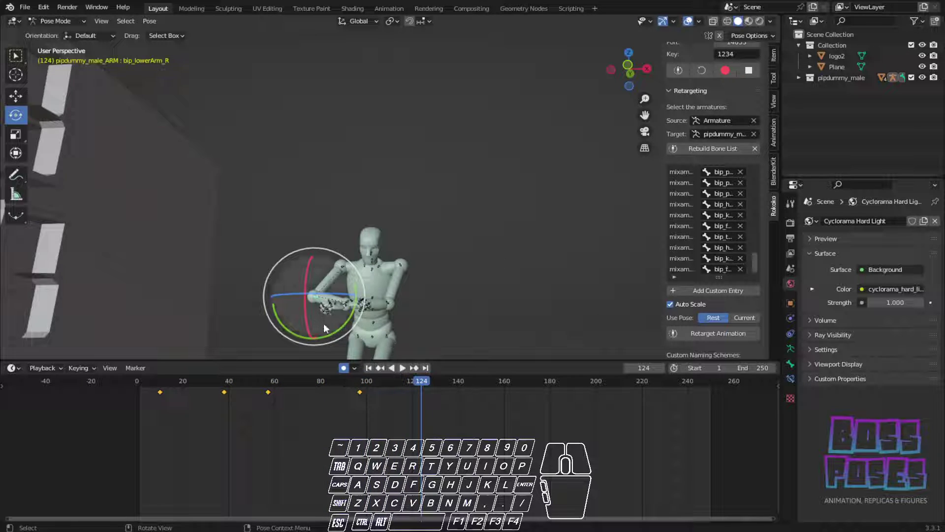
left_click(271, 345)
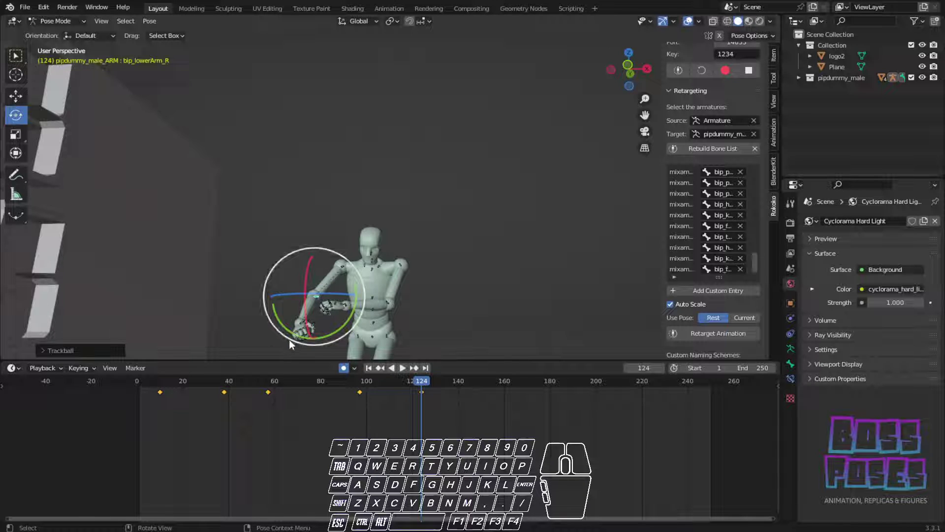
left_click(342, 271)
key("r")
key("r")
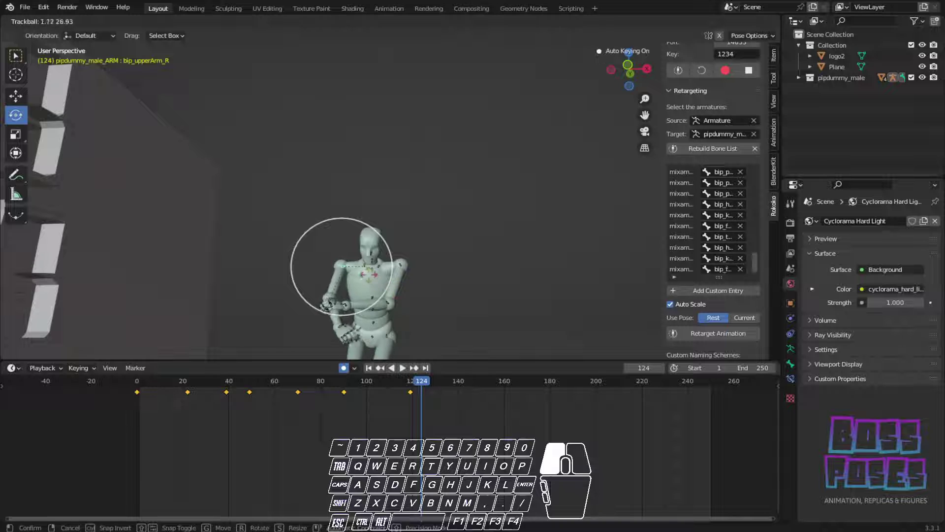
left_click(328, 318)
Key a right upper arm rotation at frame 144 and play the animation to check it
left_click_drag(420, 382, 468, 382)
left_click_drag(348, 176, 313, 141)
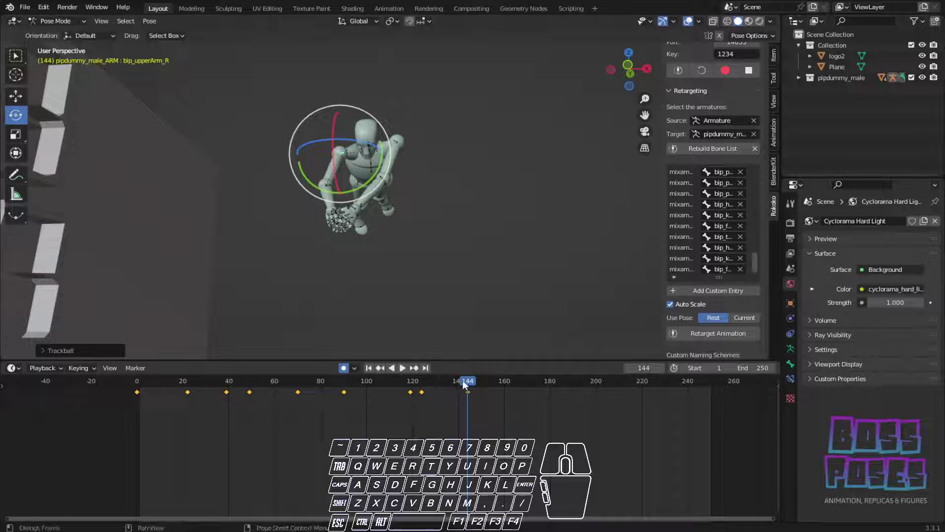
key("space")
key("space")
Key right upper arm rotations at about frame 189 and at frame 204 to clear the body
left_click_drag(503, 381, 569, 387)
left_click_drag(376, 287, 416, 346)
left_click_drag(570, 382, 605, 384)
left_click_drag(373, 291, 328, 292)
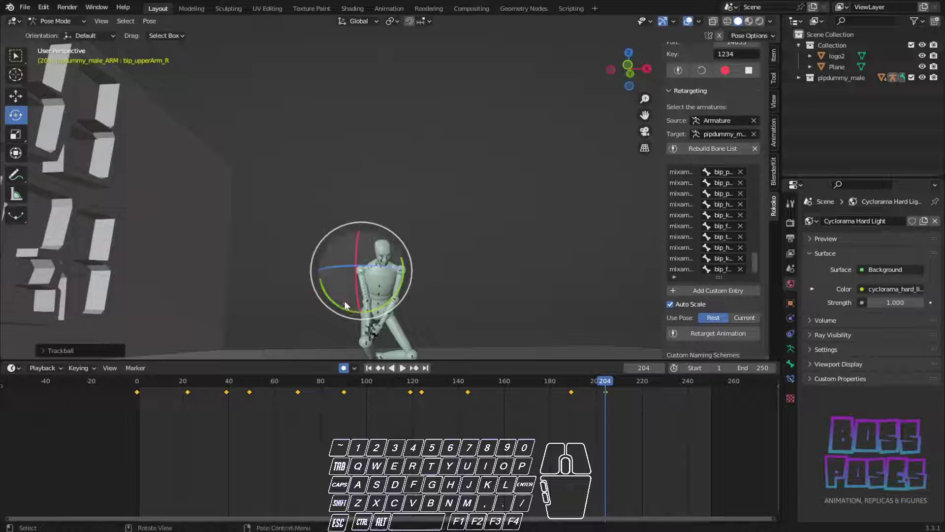
left_click_drag(353, 320, 340, 328)
Return to frame 139, preview the scene with rendered shading and show the Cycles sampling settings
left_click_drag(605, 382, 456, 362)
left_click(759, 22)
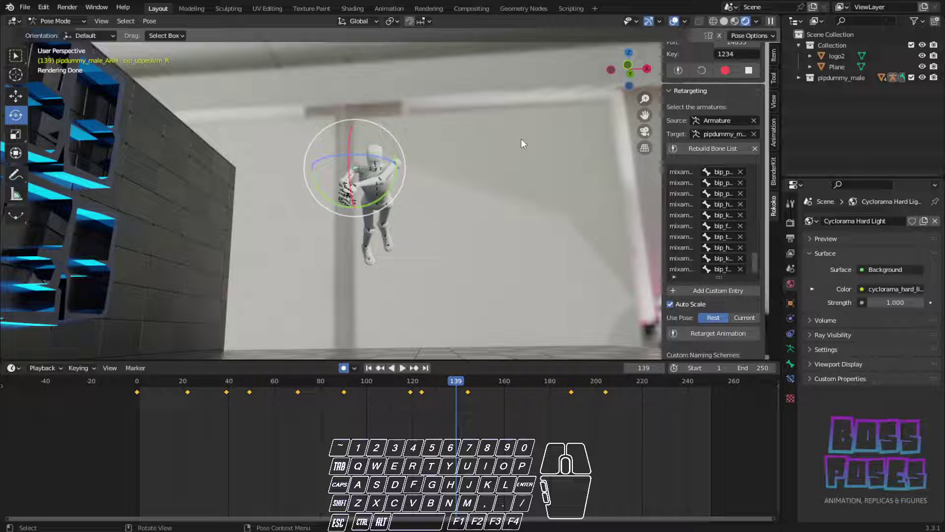
left_click(790, 226)
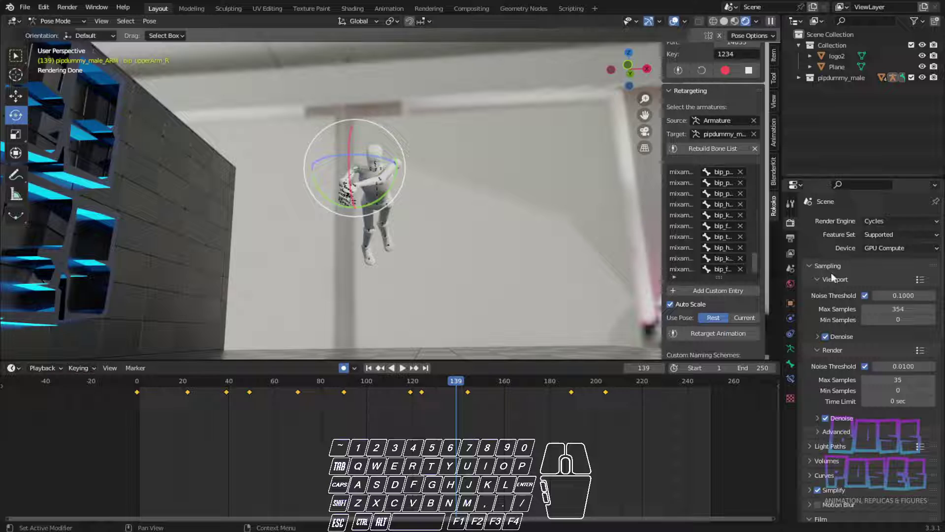
scroll(852, 318, "down", 1)
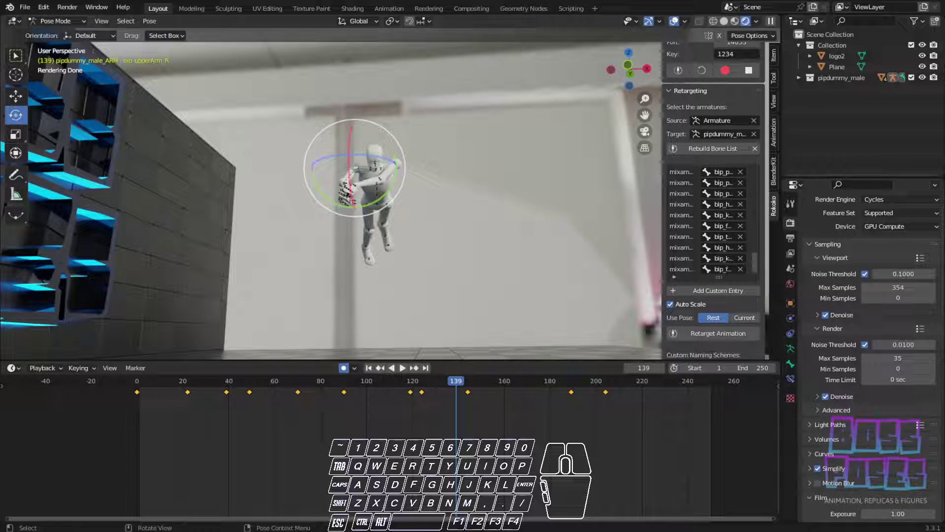
Leave Pose Mode for Object Mode, add a camera to the scene and return to frame 1
left_click(102, 21)
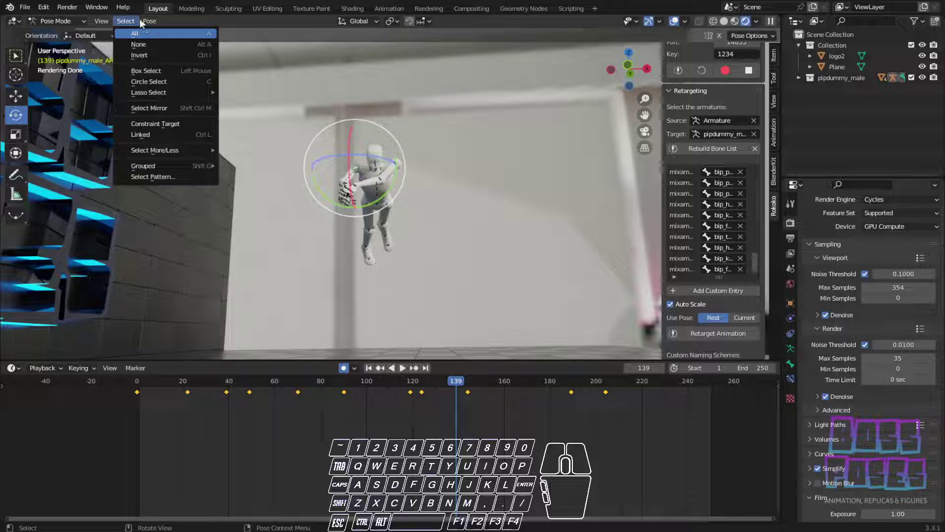
left_click(131, 22)
left_click(81, 23)
left_click(47, 33)
left_click(148, 21)
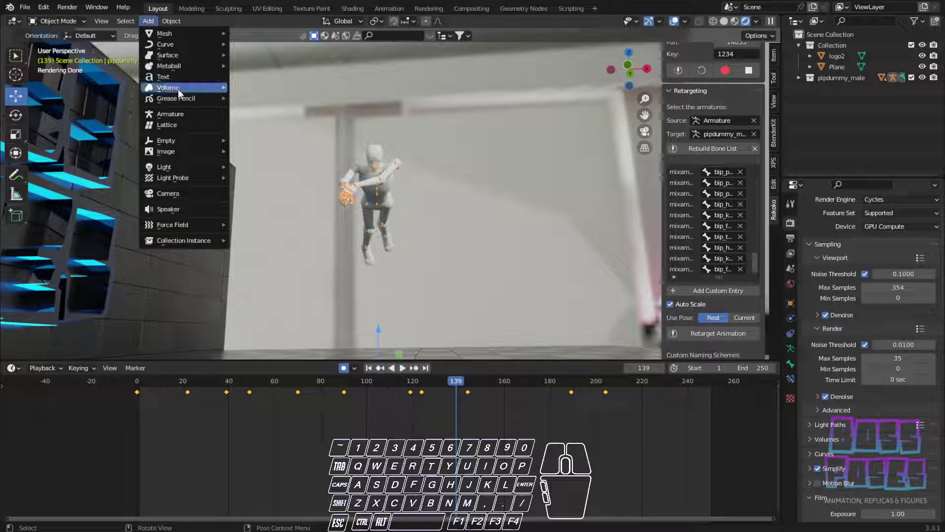
left_click(175, 194)
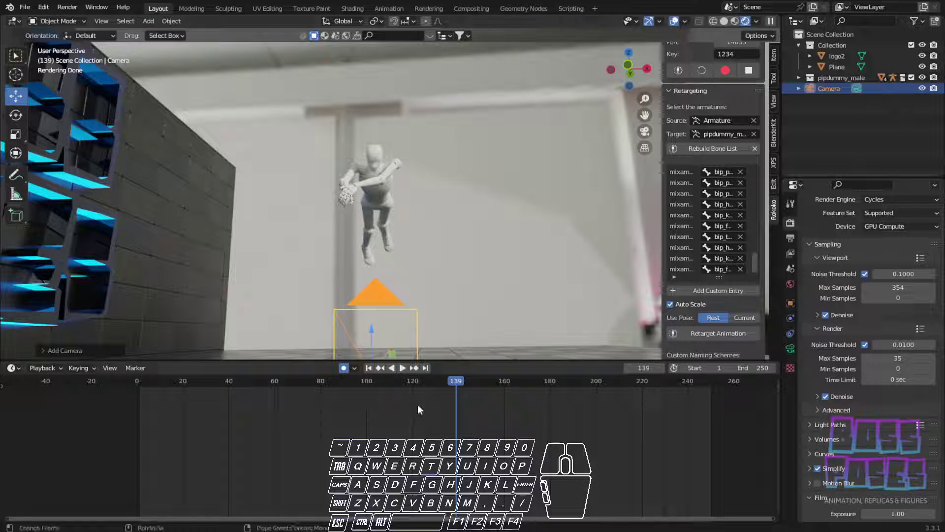
left_click_drag(453, 383, 140, 395)
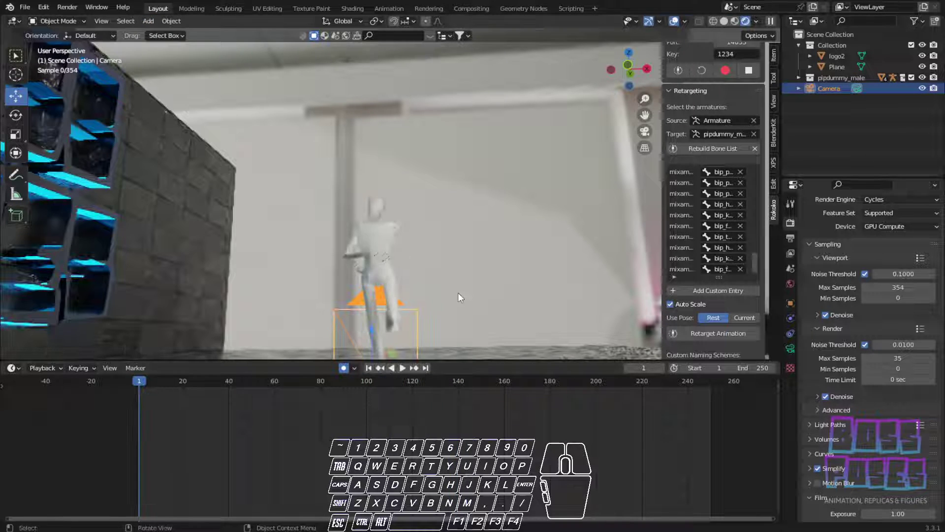
Look through the new camera and turn off Render Region in the output format settings
key("KP_0")
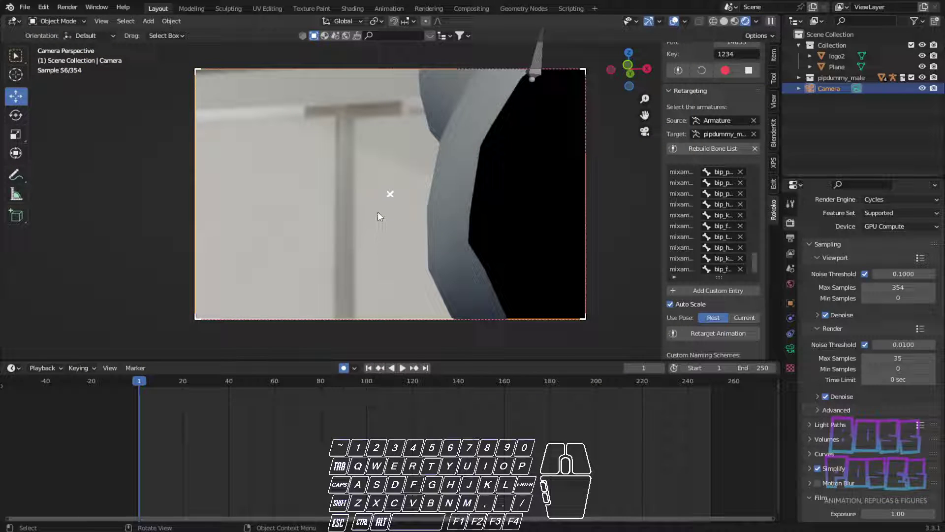
scroll(377, 211, "down", 4)
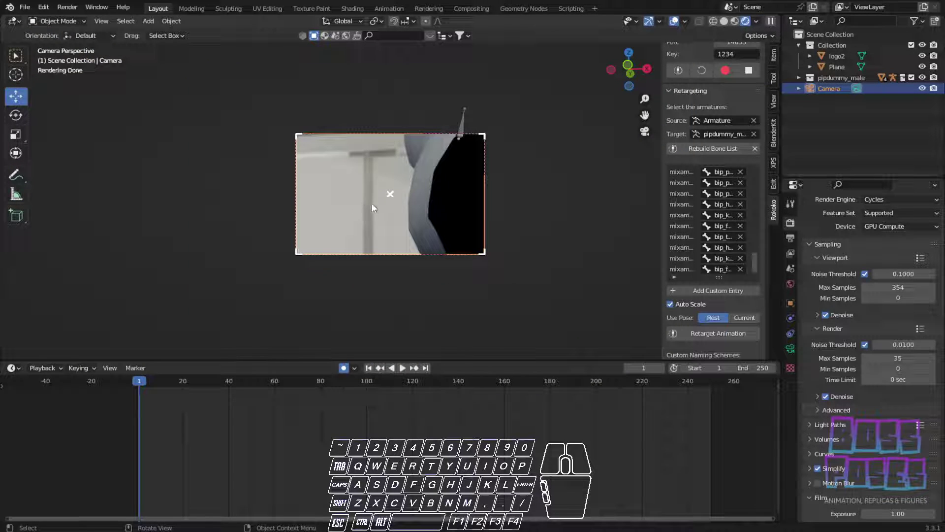
scroll(371, 203, "up", 1)
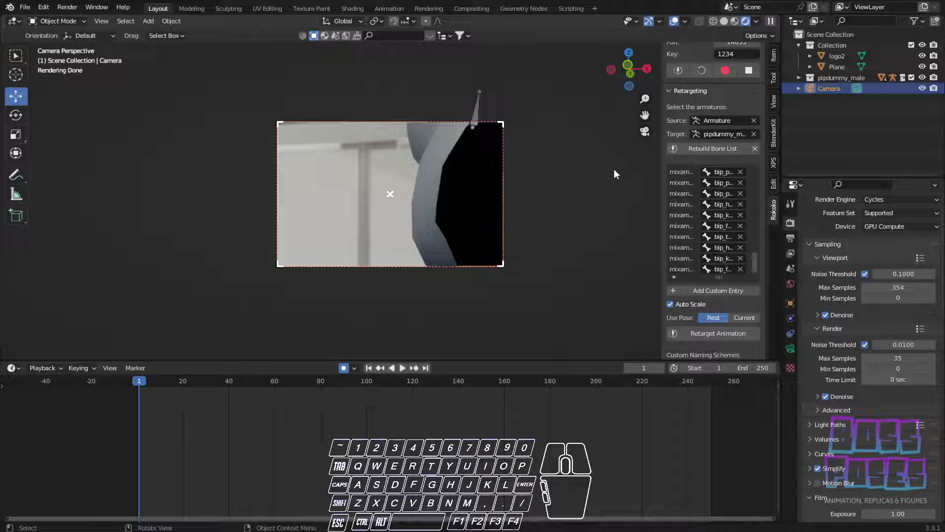
left_click(791, 237)
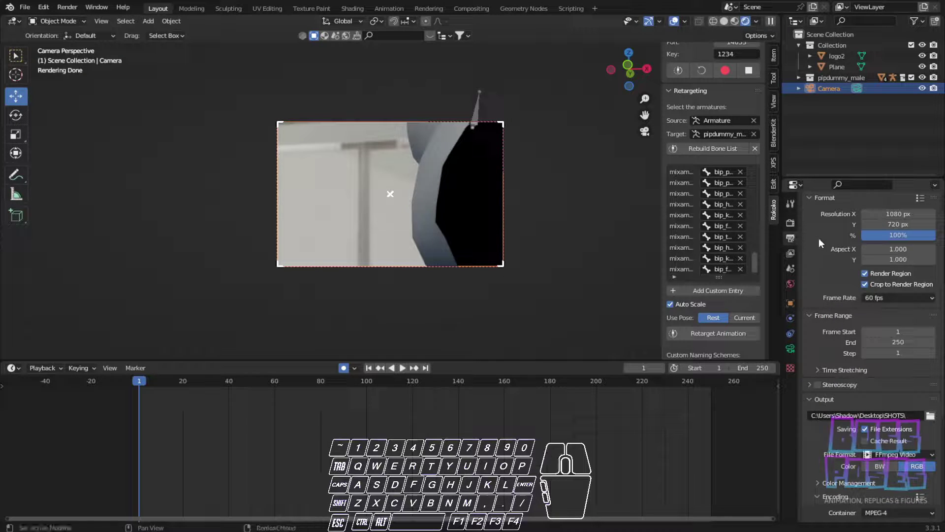
left_click(865, 273)
scroll(480, 154, "down", 2)
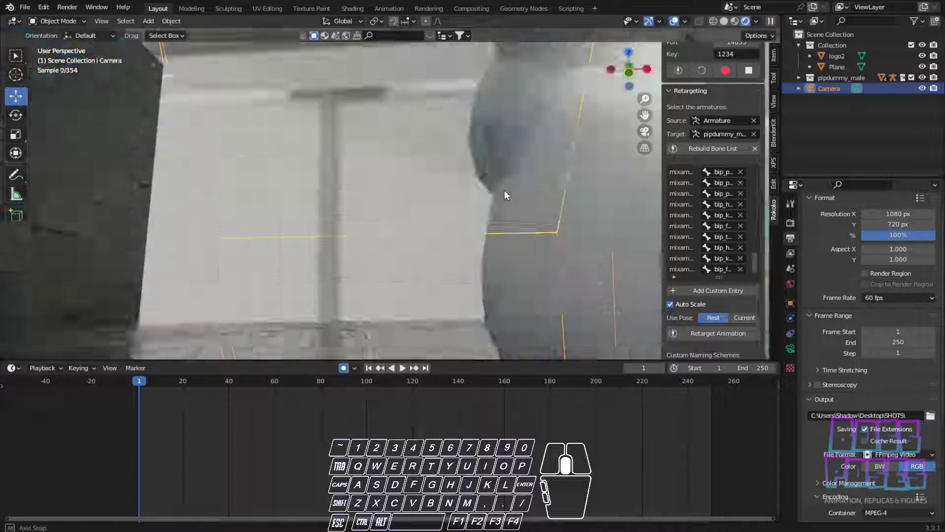
Move the camera far back in front of the running figure and raise it, then check the camera view
middle_click_drag(504, 194, 368, 195)
left_click_drag(368, 193, 77, 198)
middle_click_drag(219, 240, 451, 206, "shift")
left_click_drag(425, 207, 106, 114)
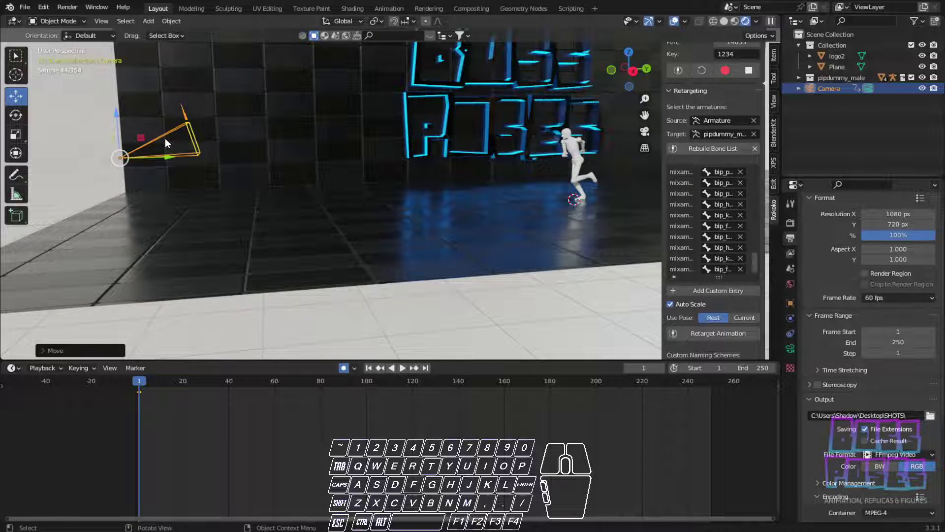
key("KP_0")
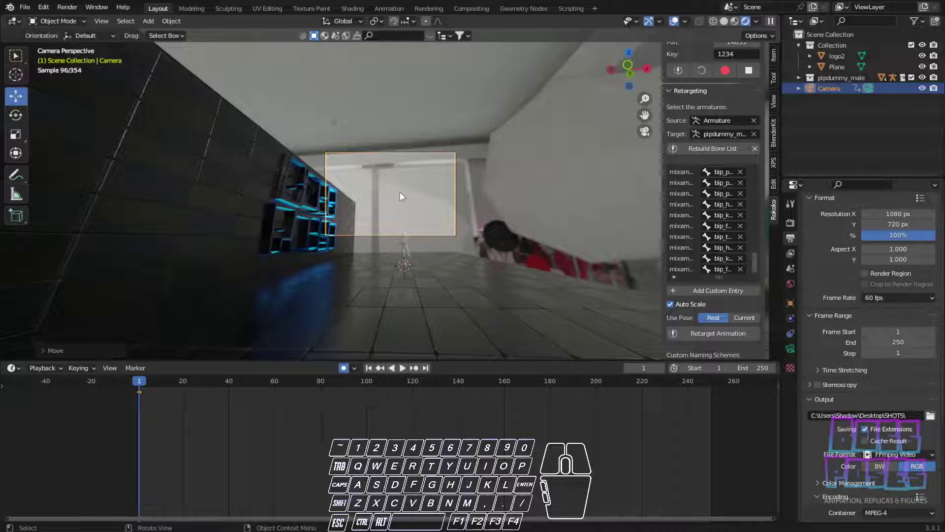
key("z")
left_click(483, 239)
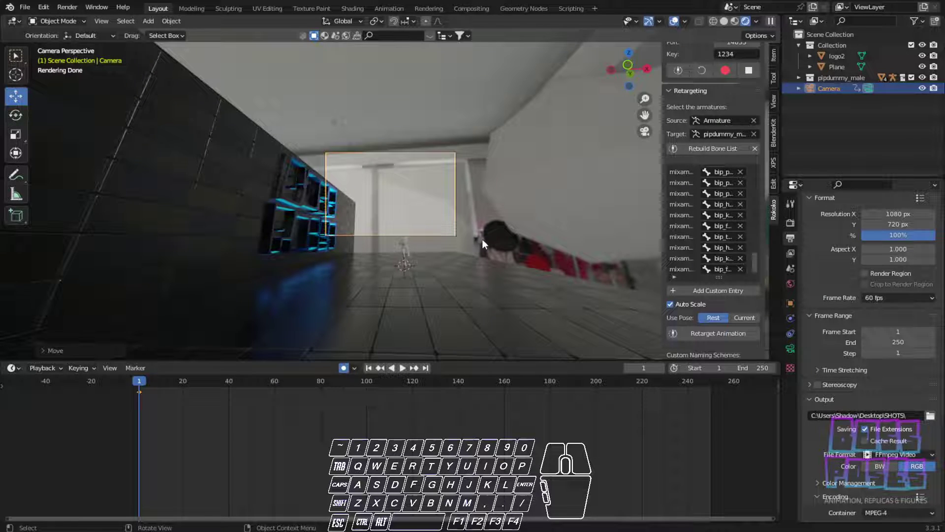
key("z")
left_click(478, 240)
right_click(477, 241)
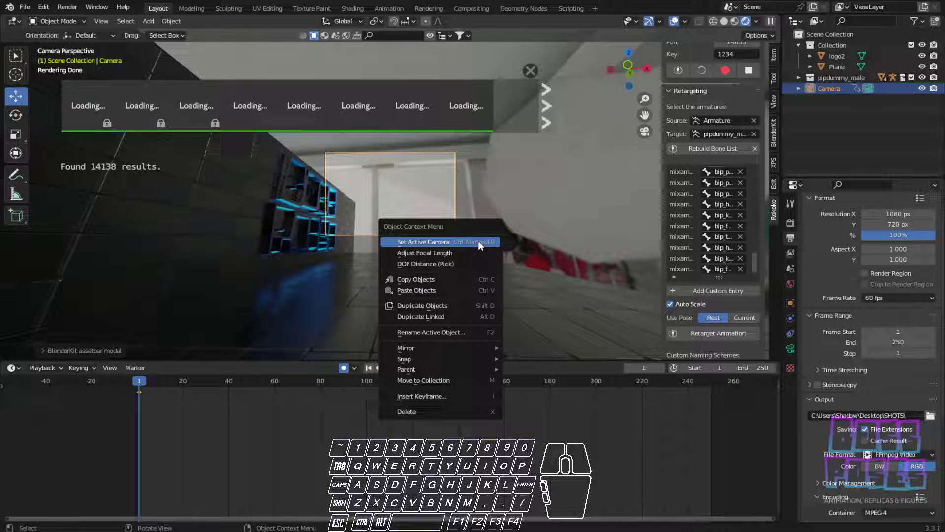
left_click(529, 72)
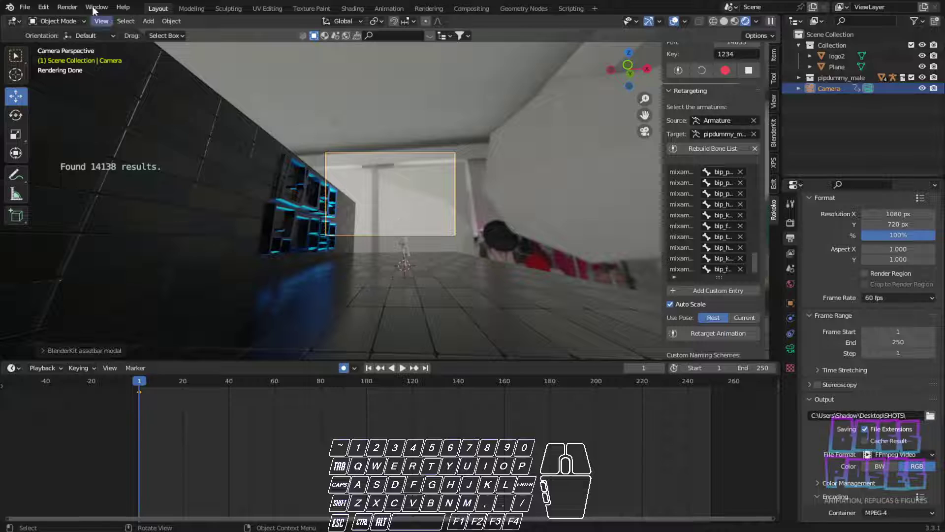
left_click(44, 6)
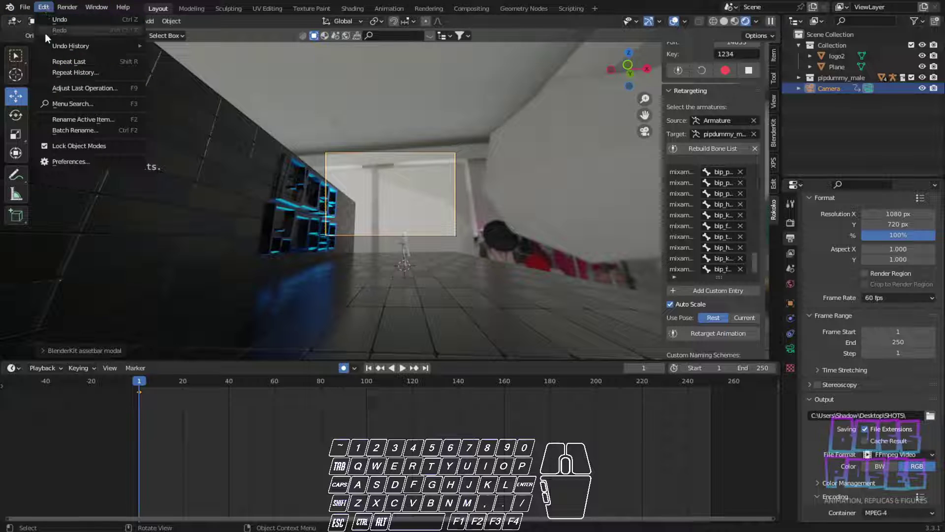
left_click(60, 162)
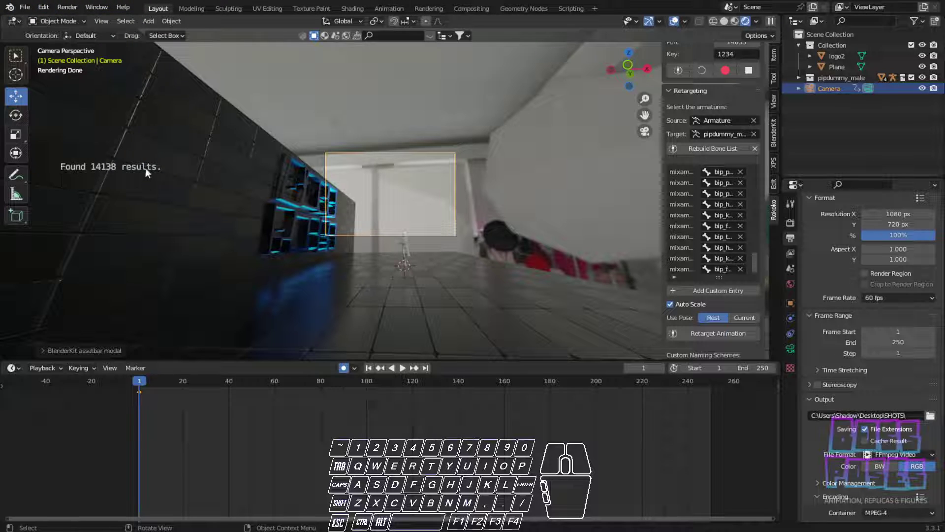
left_click(23, 165)
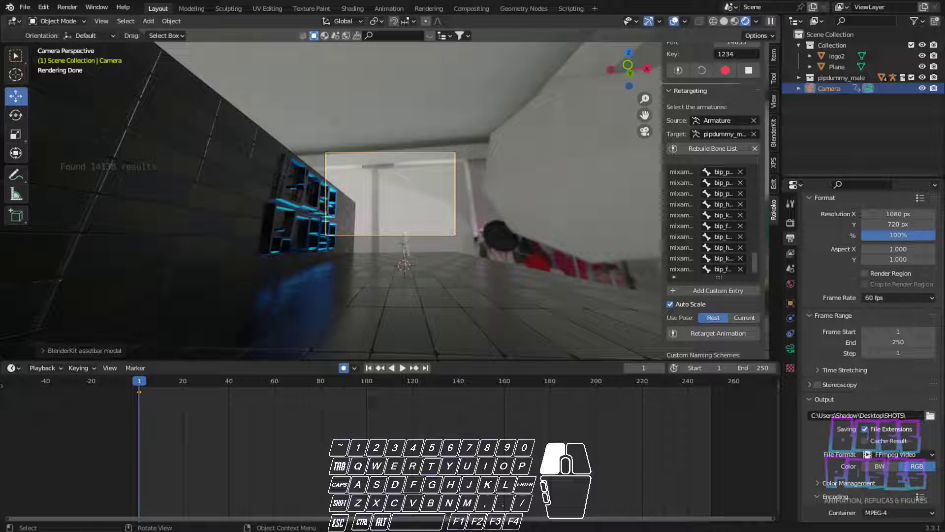
key("l")
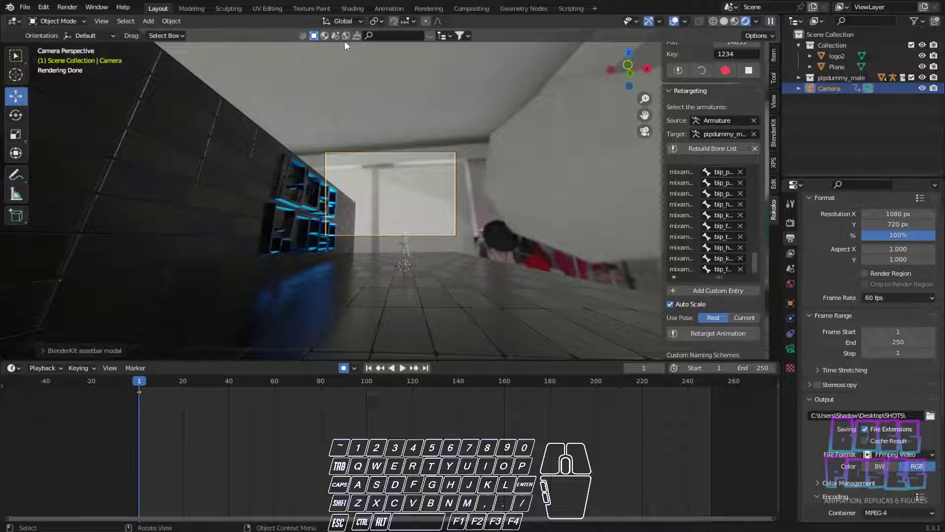
key("KP_0")
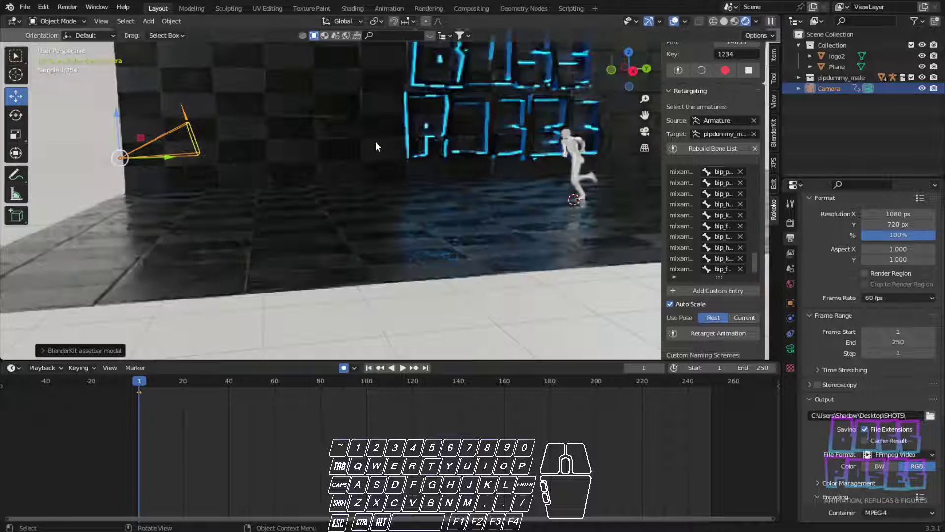
key("KP_0")
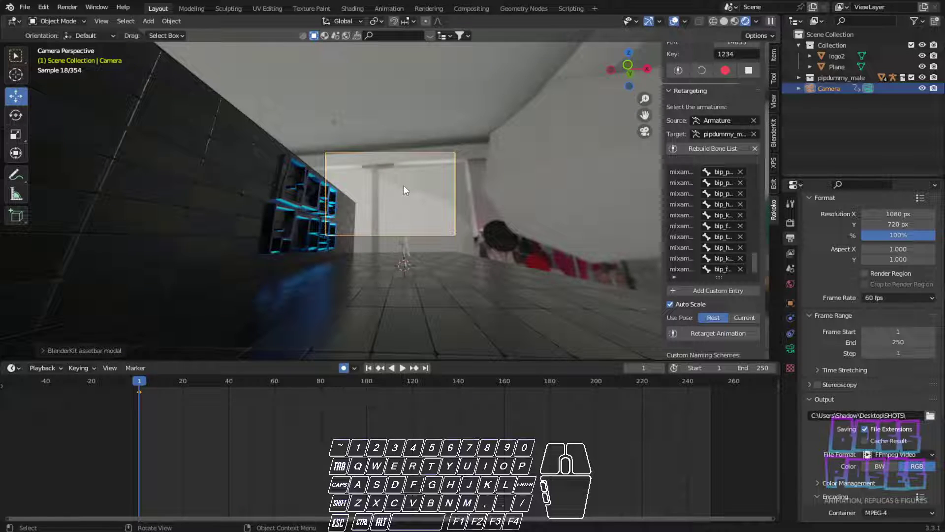
Move the camera closer with walk navigation at frame 1 so the running figure fits centred in its frame
key("shift+grave")
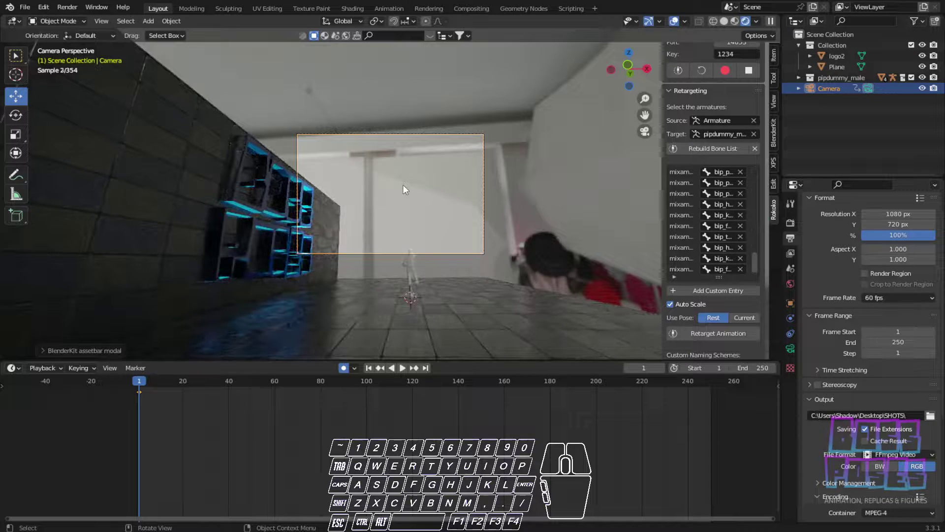
mouse_move(390, 194)
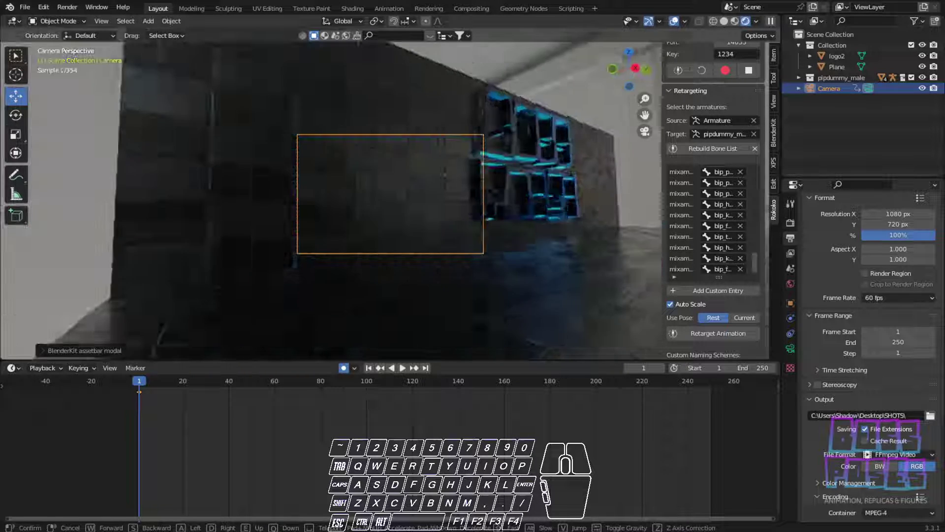
key("w")
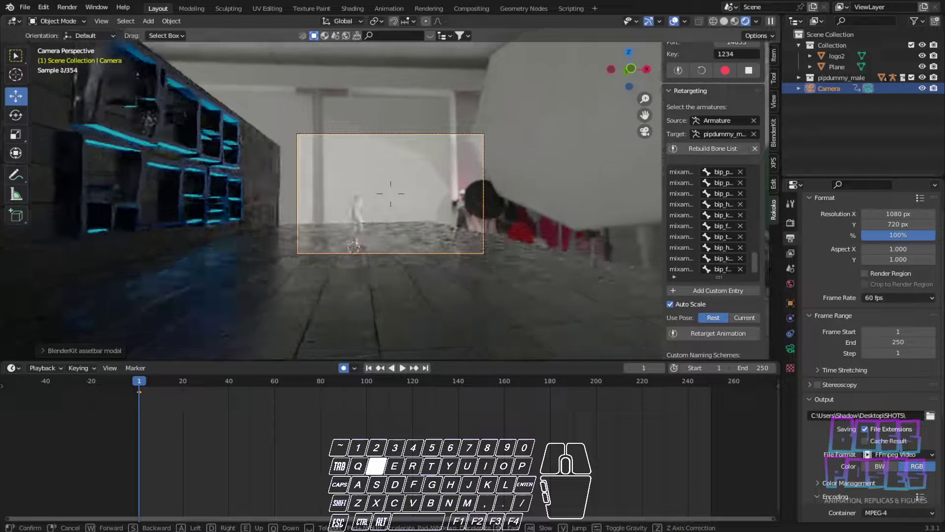
key("s")
left_click(351, 244)
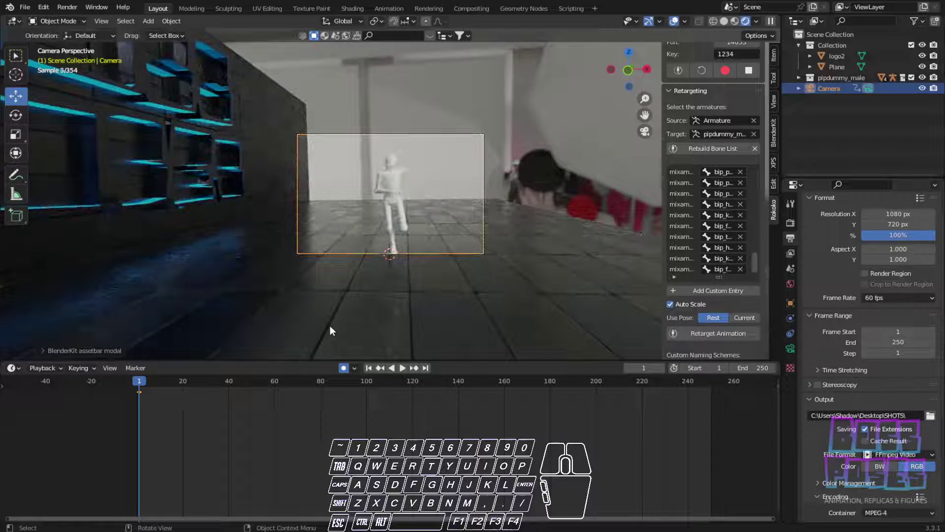
Key camera reframings on the figure at frames 49 and 106 using walk navigation, and advance to frame 154
left_click_drag(144, 383, 249, 392)
key("shift+grave")
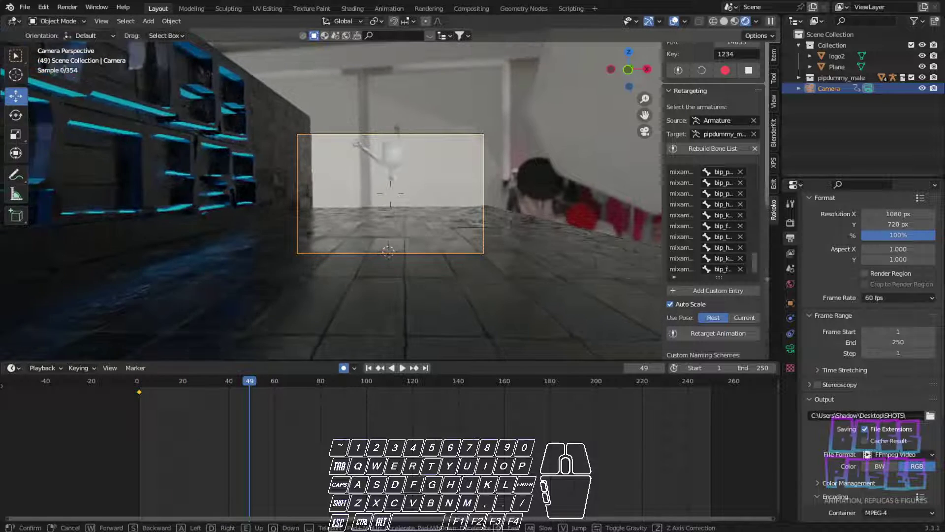
left_click(385, 223)
left_click_drag(262, 379, 381, 392)
key("shift+grave")
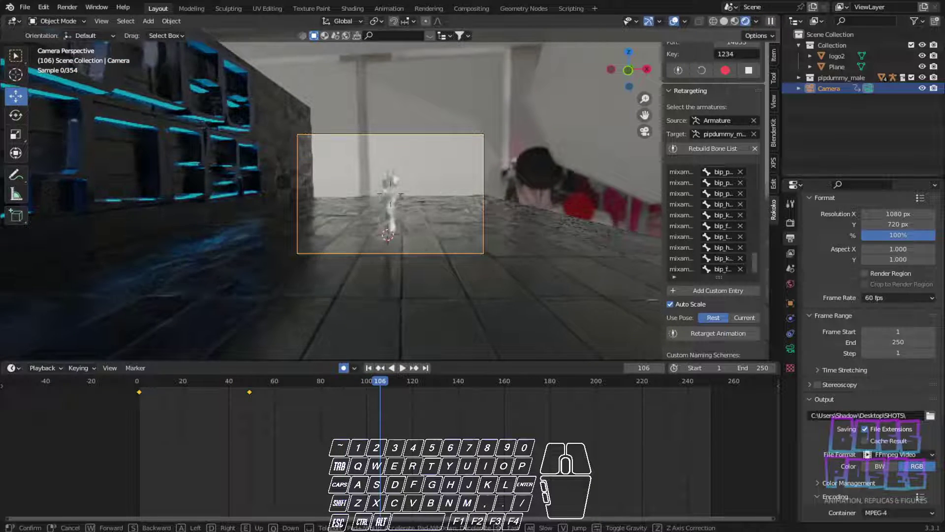
left_click(430, 386)
key("space")
left_click_drag(430, 385, 491, 390)
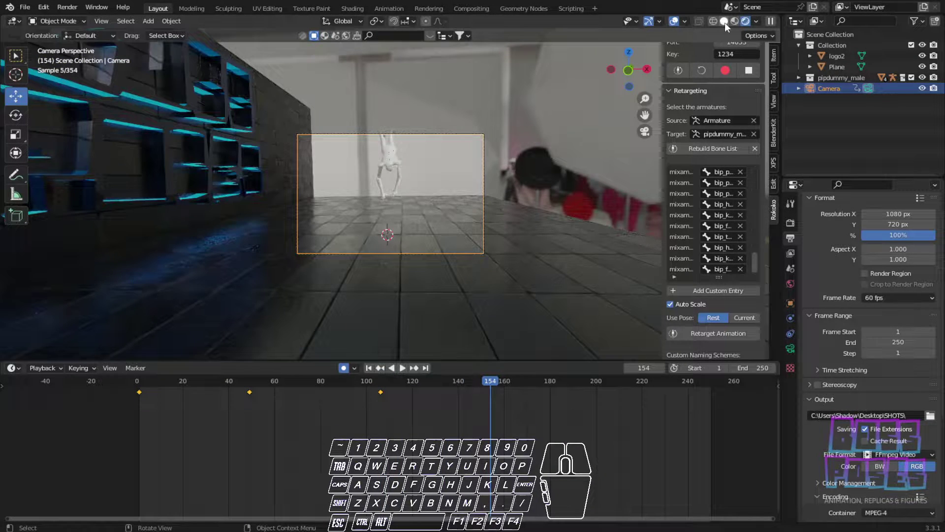
Switch the viewport to solid shading and key camera reframings on the figure at frames 154 and 187 using walk navigation
left_click(724, 22)
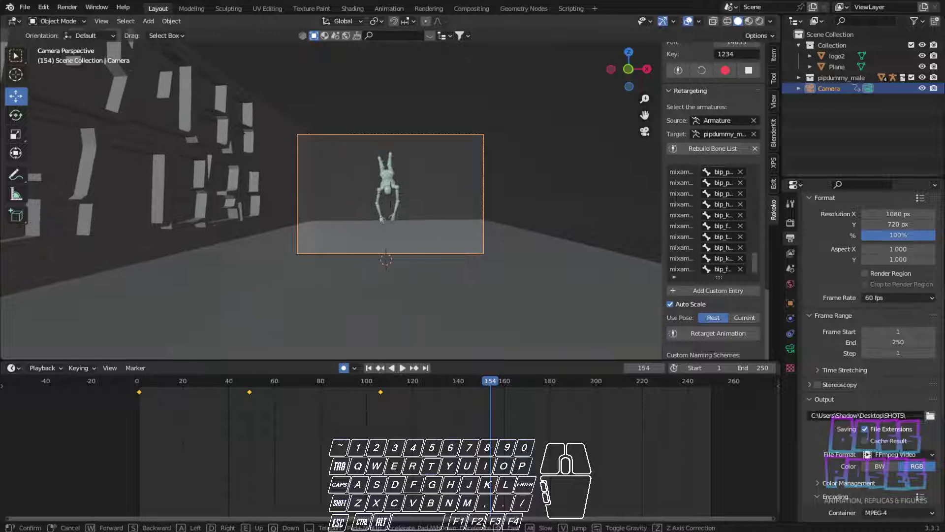
key("Return")
left_click_drag(491, 382, 559, 386)
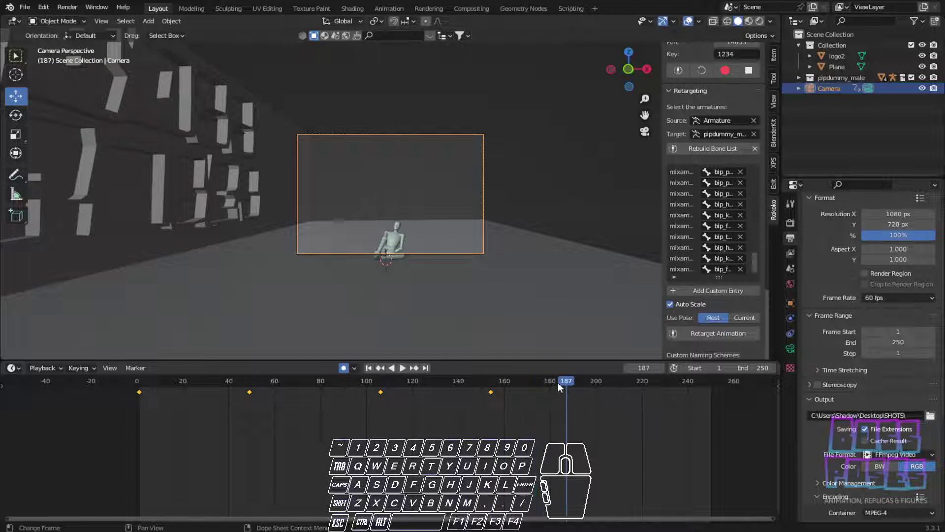
key("shift+grave")
key("Return")
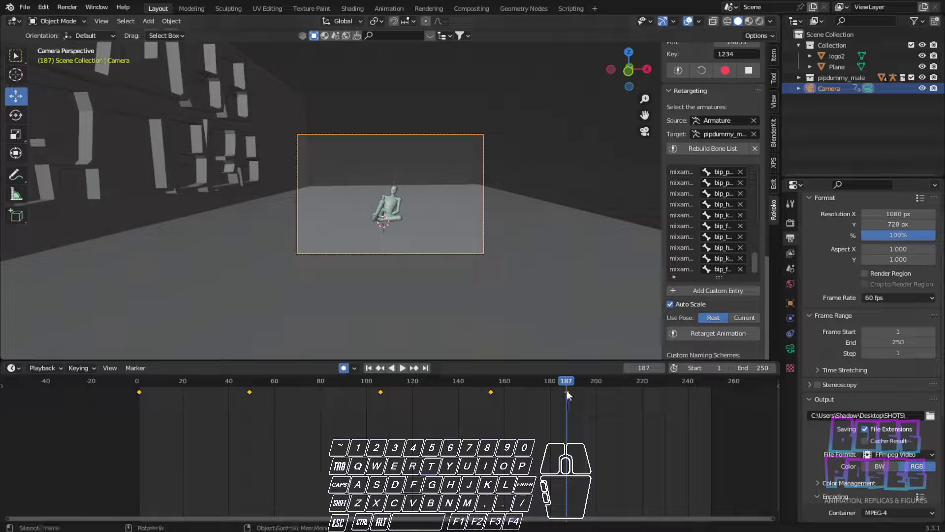
Move the camera closer to the running figure at frame 0 with walk navigation and key the new framing
left_click_drag(568, 380, 110, 364)
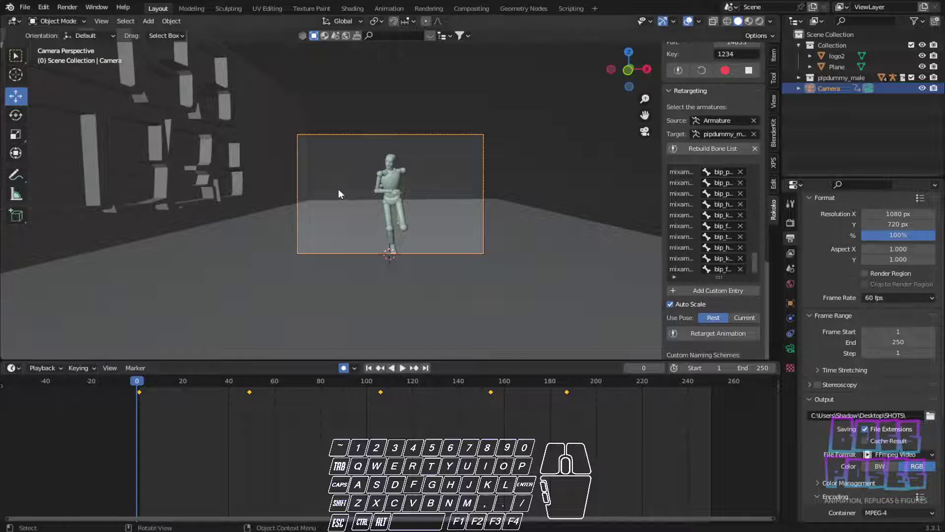
key("shift+grave")
key("w")
key("Return")
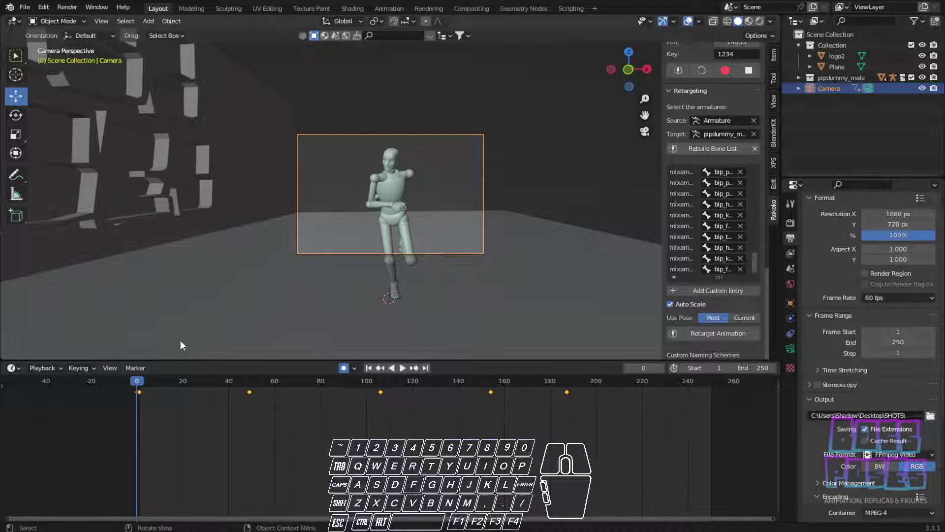
Delete the camera keyframes at frames 1, 154 and 187
left_click(141, 392)
left_click_drag(134, 382, 386, 387)
left_click_drag(452, 421, 590, 387)
key("Delete")
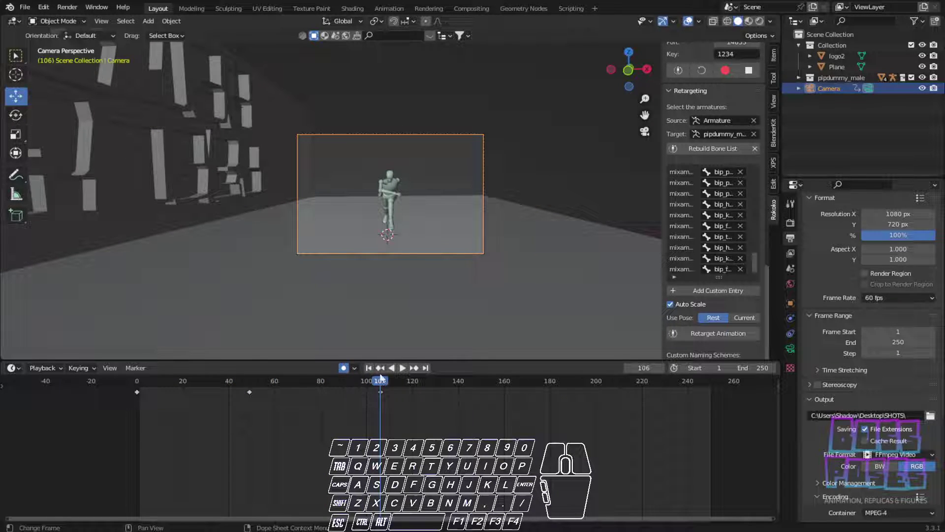
Swing the camera around the figure with walk navigation, keying an angled view at frame 106 and a side view facing the logo wall at frame 158
key("shift+grave")
key("d")
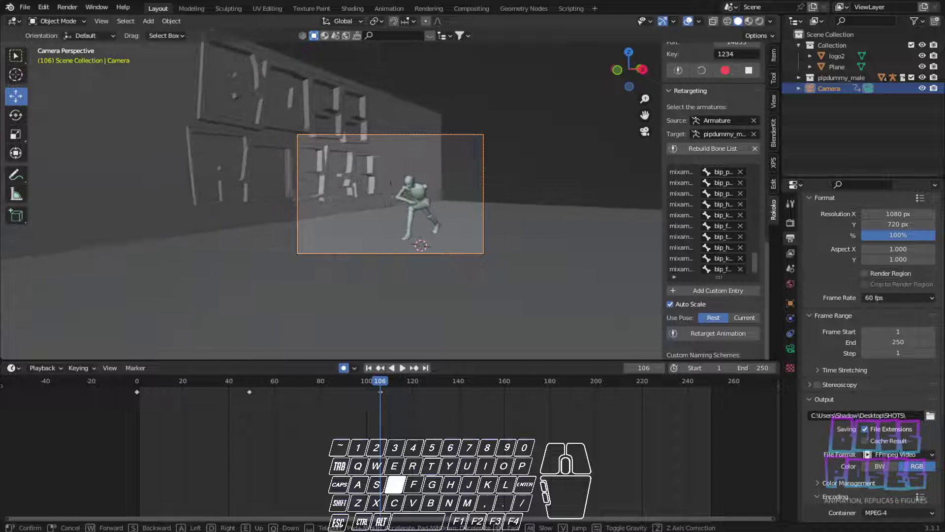
left_click(421, 263)
left_click_drag(394, 382, 500, 386)
key("shift+grave")
key("d")
key("d")
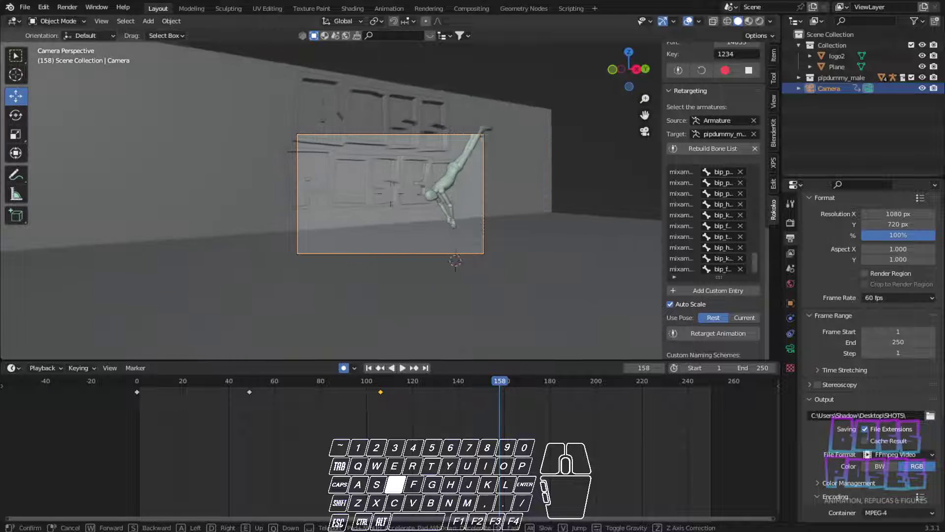
left_click(517, 383)
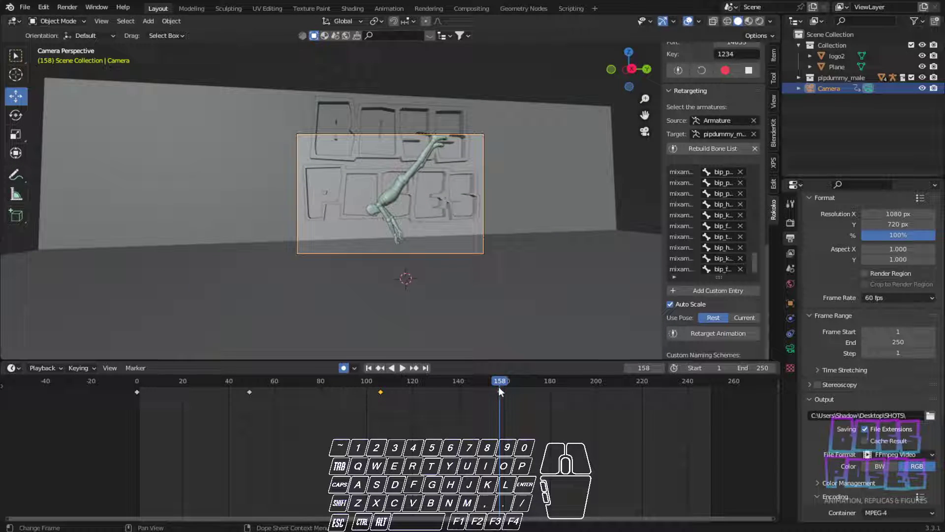
Play back the camera animation and key a camera position at frame 200 that frames the whole crouching figure
left_click(392, 368)
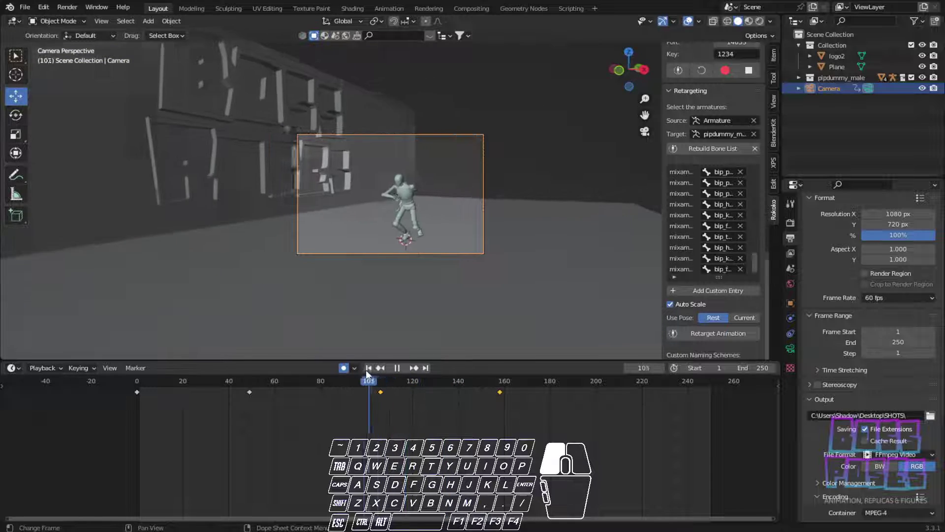
key("space")
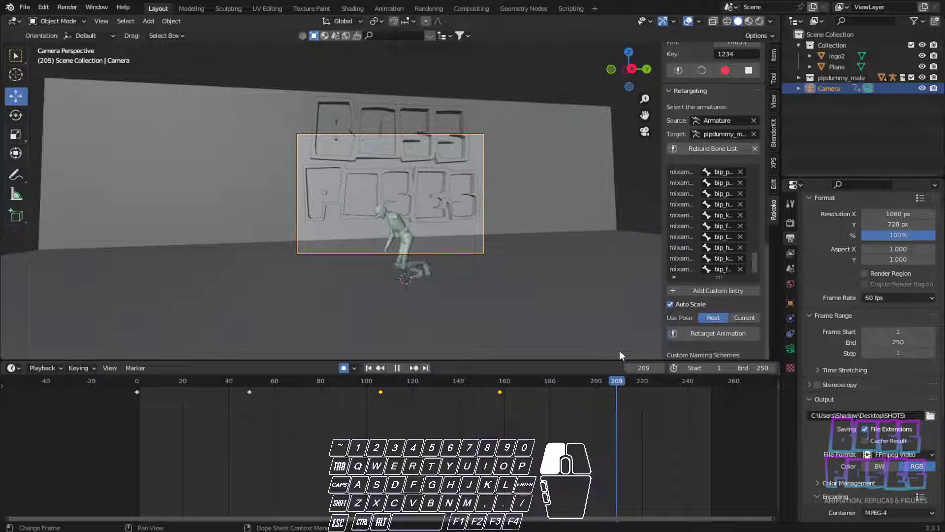
left_click_drag(543, 381, 596, 382)
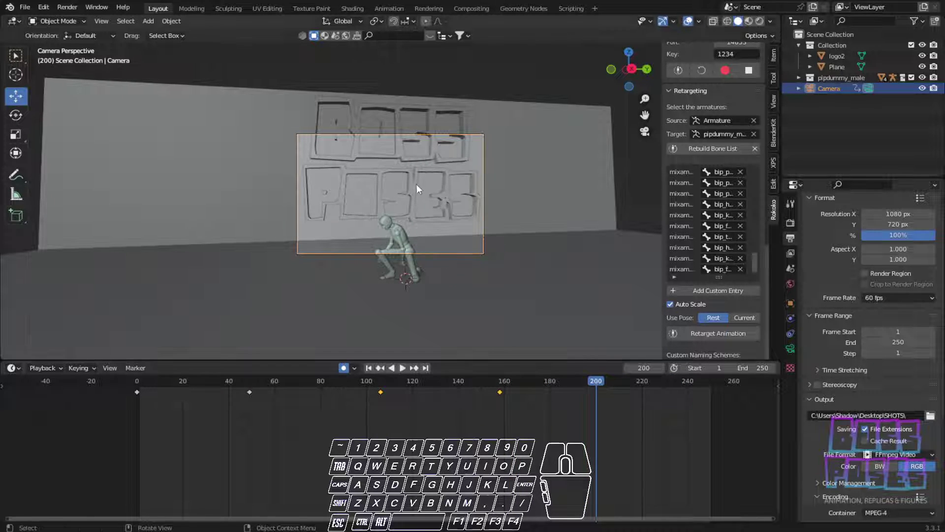
key("g")
left_click(433, 185)
key("i")
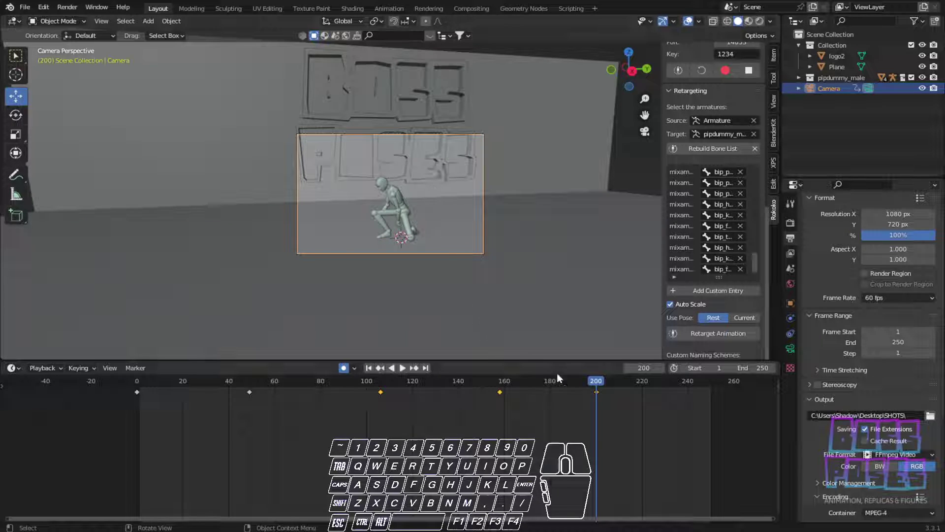
Set the animation's end frame to 220 and play it back from the start
left_click_drag(597, 382, 621, 382)
left_click(758, 368)
type("220")
key("Return")
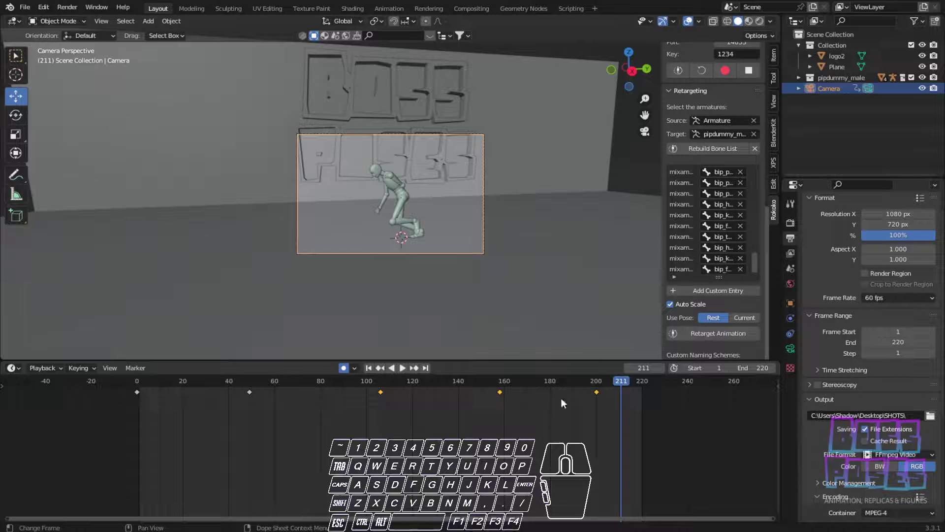
key("space")
left_click_drag(621, 384, 138, 371)
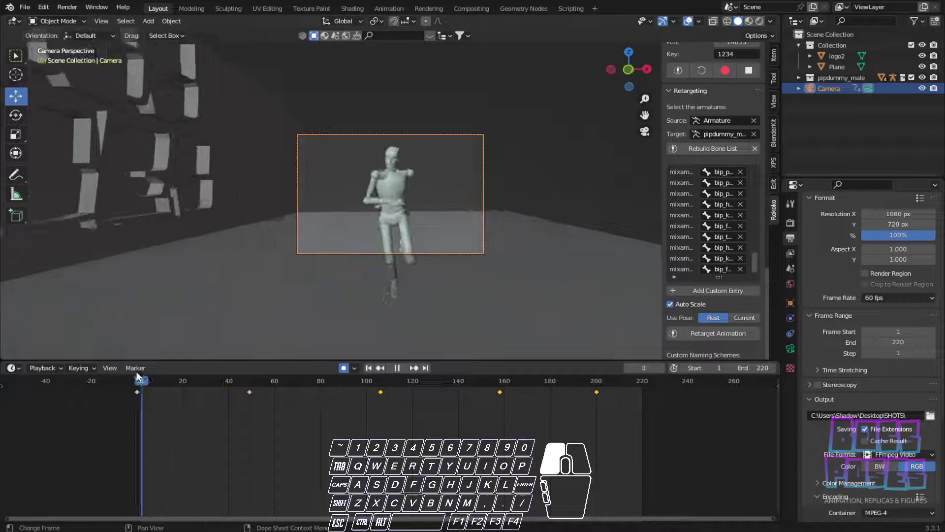